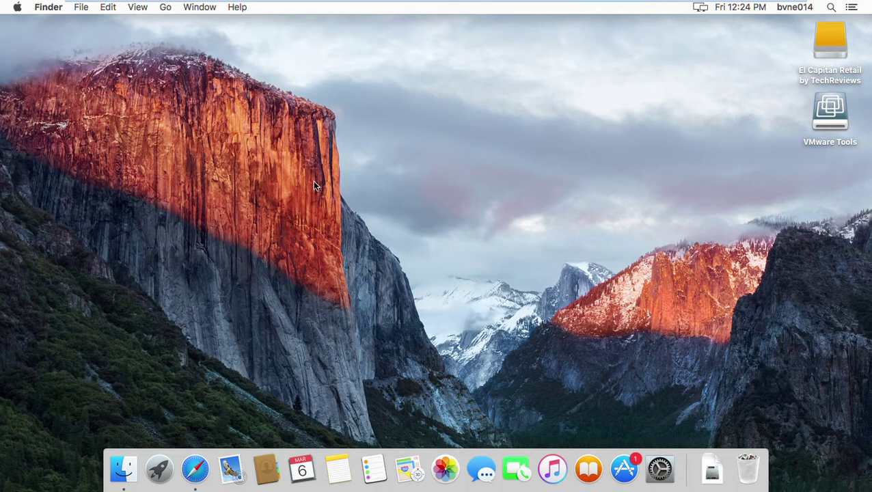
# Check the Mac's OS version (10.11) in About This Mac, then close it
pyautogui.click(18, 8)
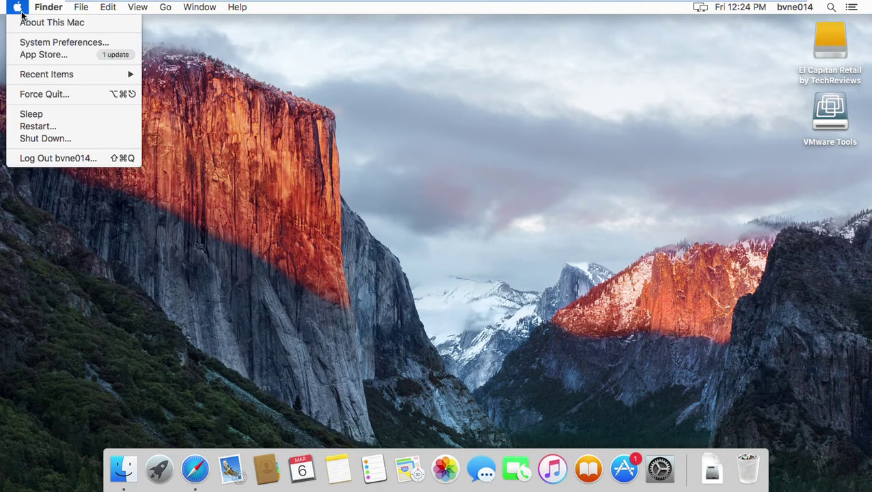
pyautogui.click(451, 128)
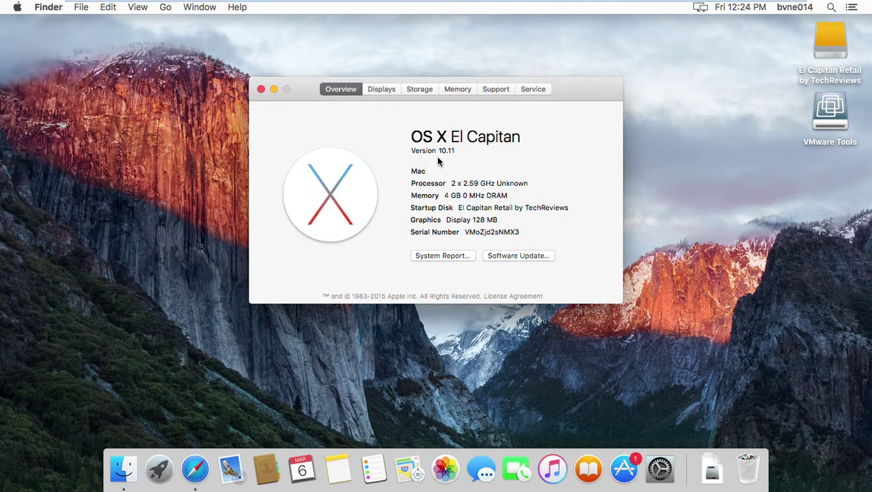
pyautogui.click(451, 151)
pyautogui.doubleClick(446, 151)
pyautogui.click(261, 89)
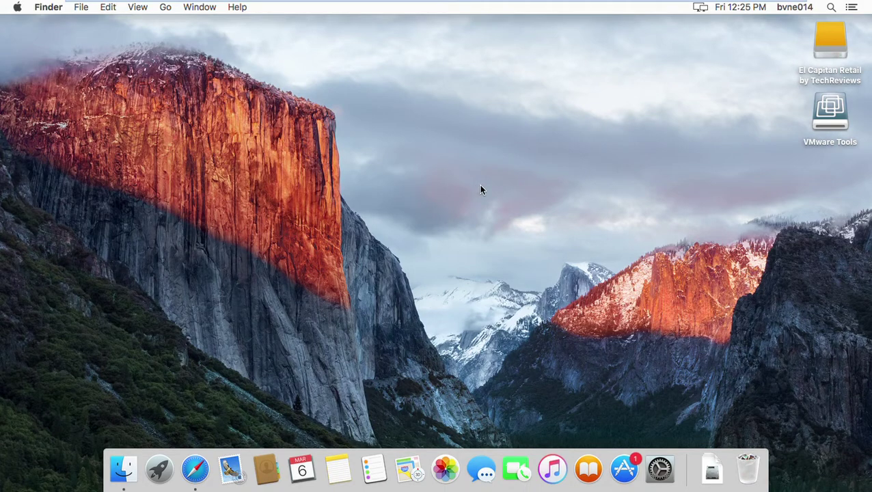
# Create a new desktop folder named 'scan', then open and close it
pyautogui.rightClick(470, 156)
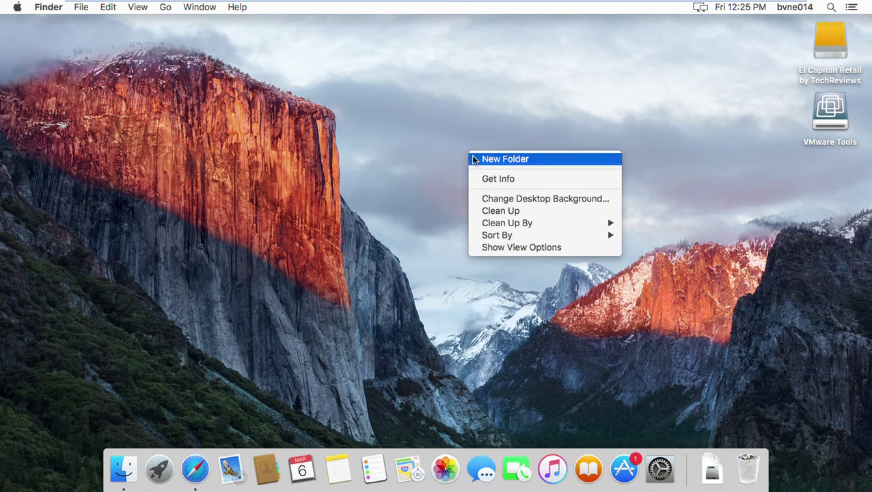
pyautogui.click(416, 171)
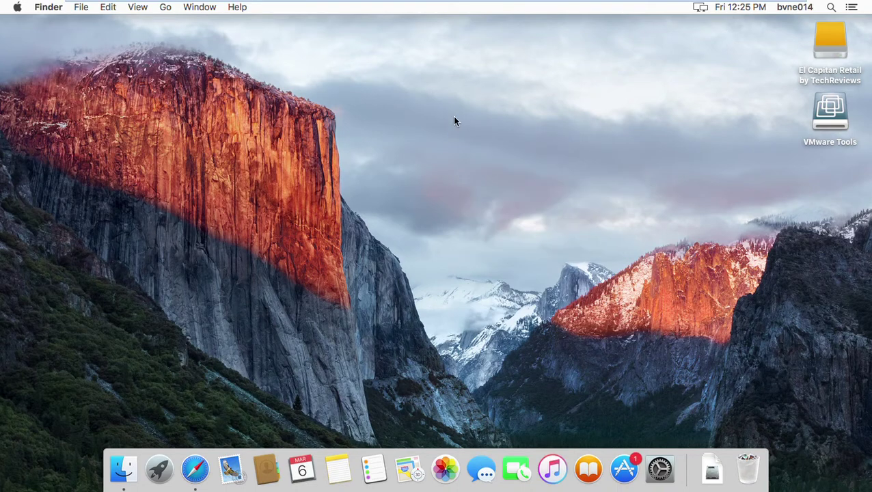
pyautogui.rightClick(396, 51)
pyautogui.click(449, 55)
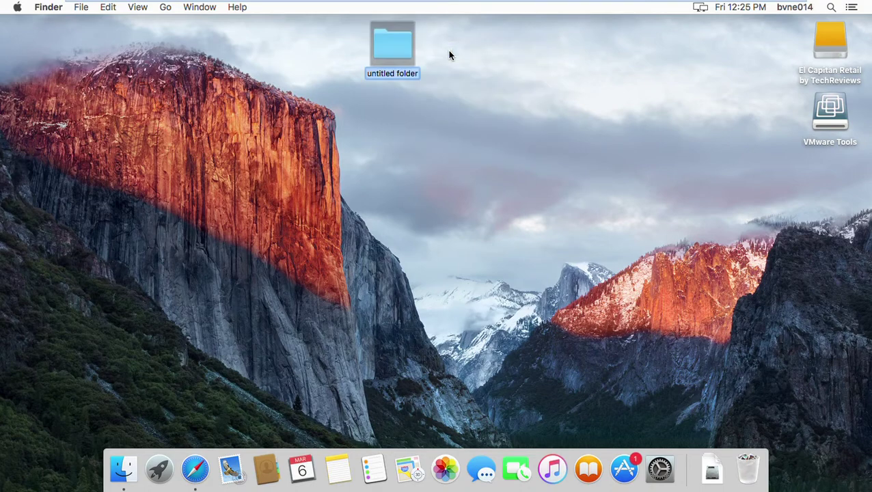
pyautogui.write('scan')
pyautogui.press('Return')
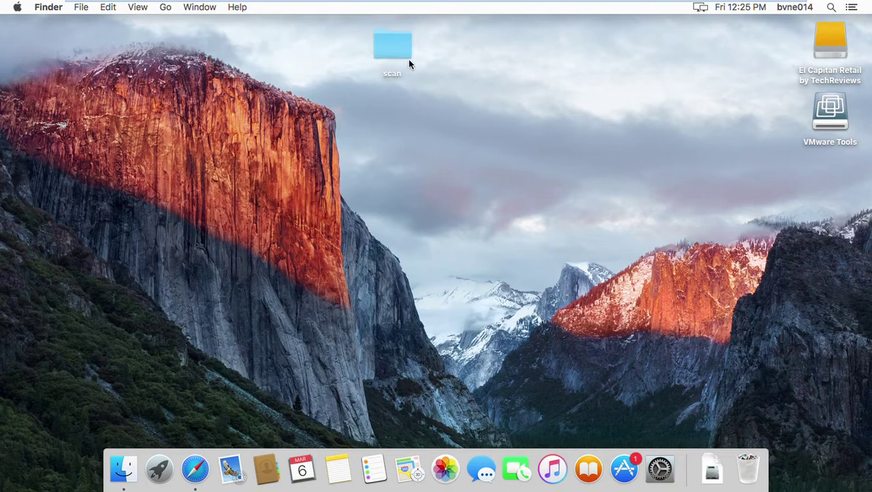
pyautogui.doubleClick(398, 53)
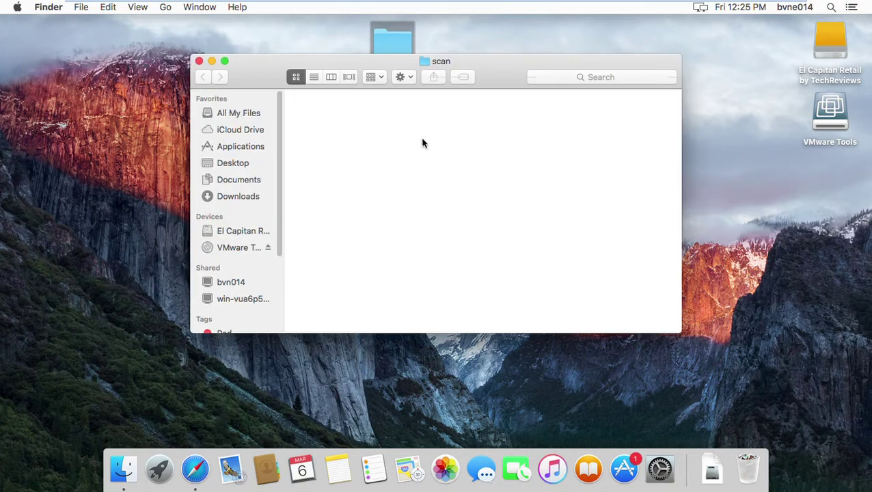
pyautogui.press('super+w')
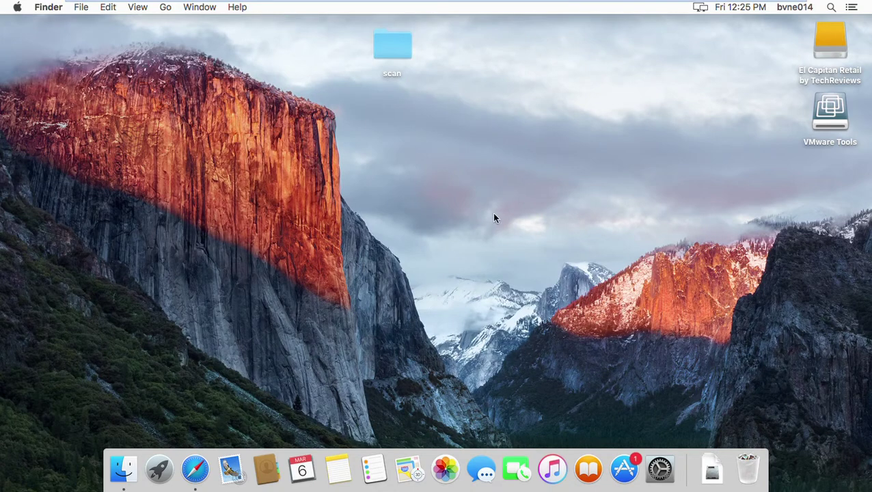
pyautogui.rightClick(424, 177)
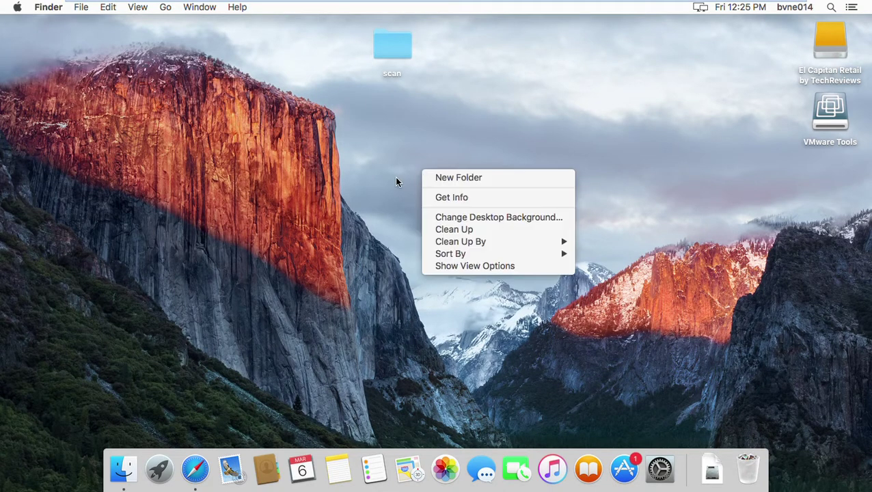
pyautogui.click(381, 186)
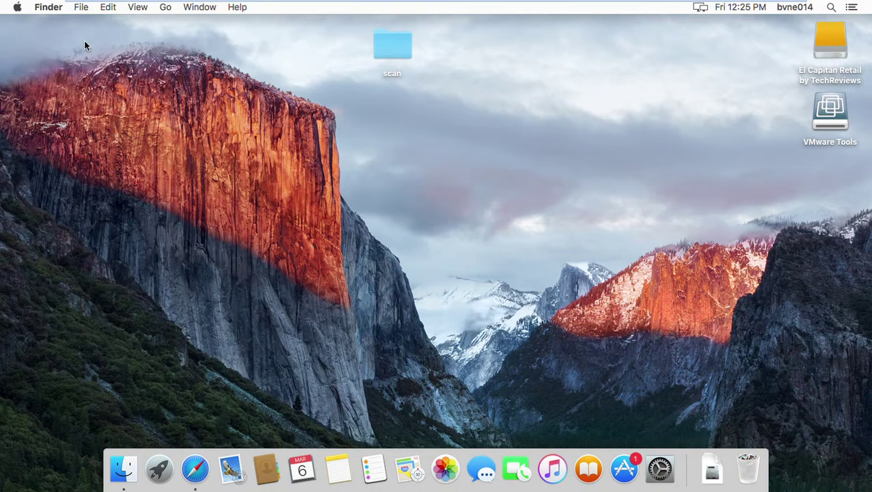
# Look up the Mac's Ethernet IP address 172.16.0.31 in Network preferences
pyautogui.click(19, 8)
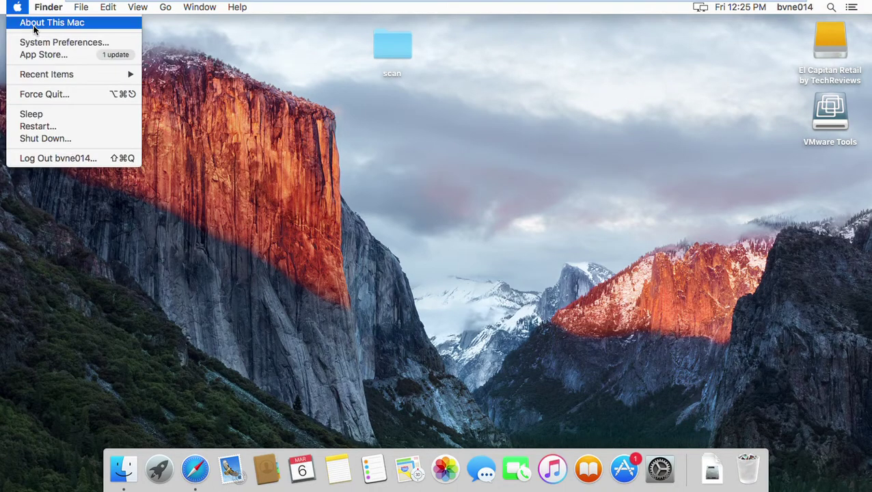
pyautogui.click(35, 46)
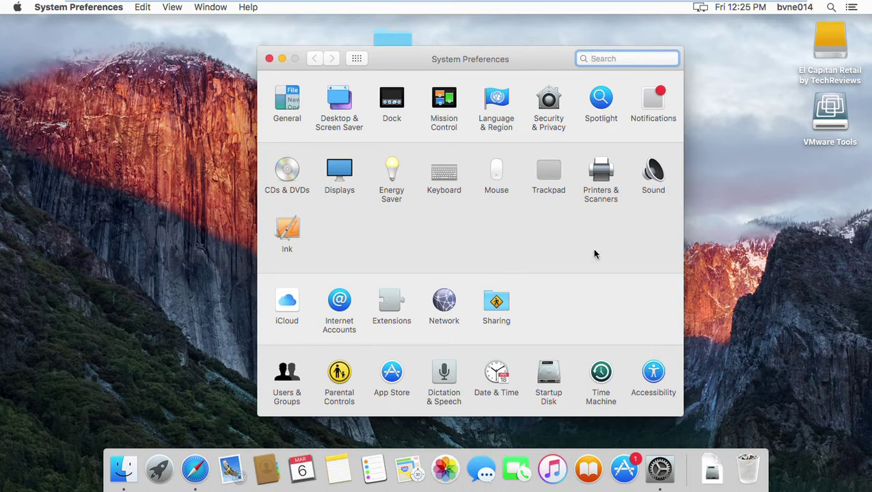
pyautogui.click(446, 305)
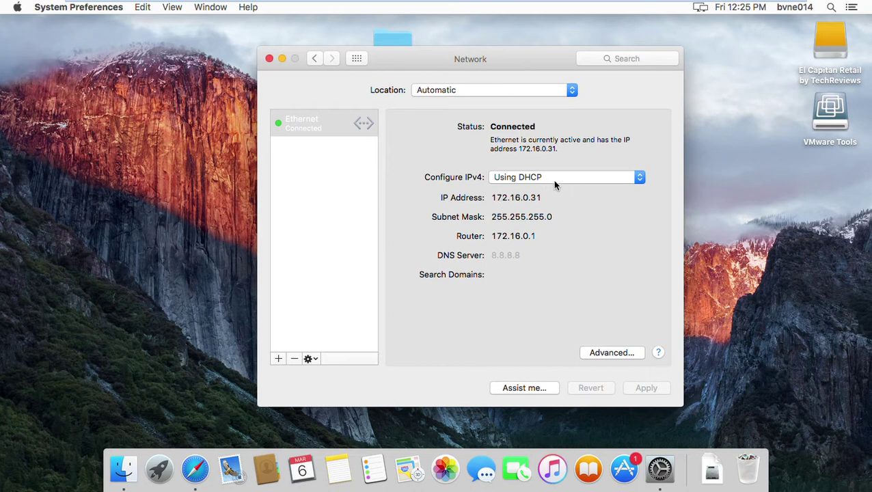
pyautogui.moveTo(492, 197); pyautogui.dragTo(542, 199)
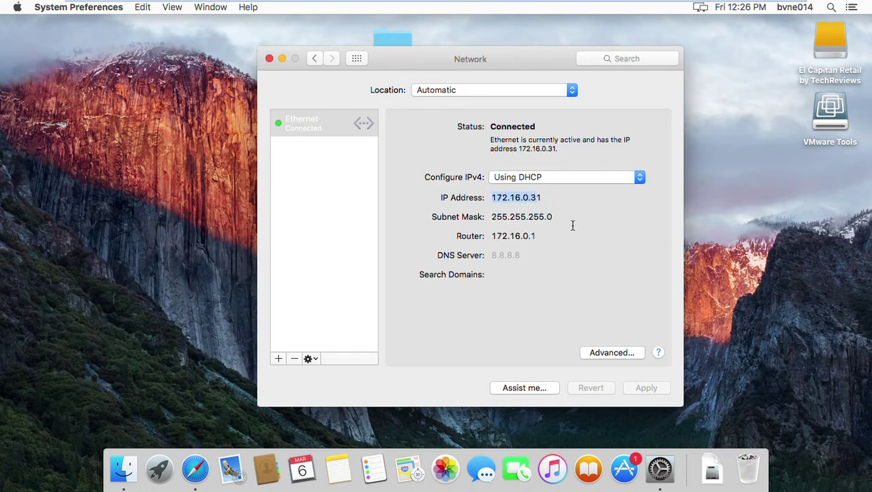
pyautogui.click(225, 276)
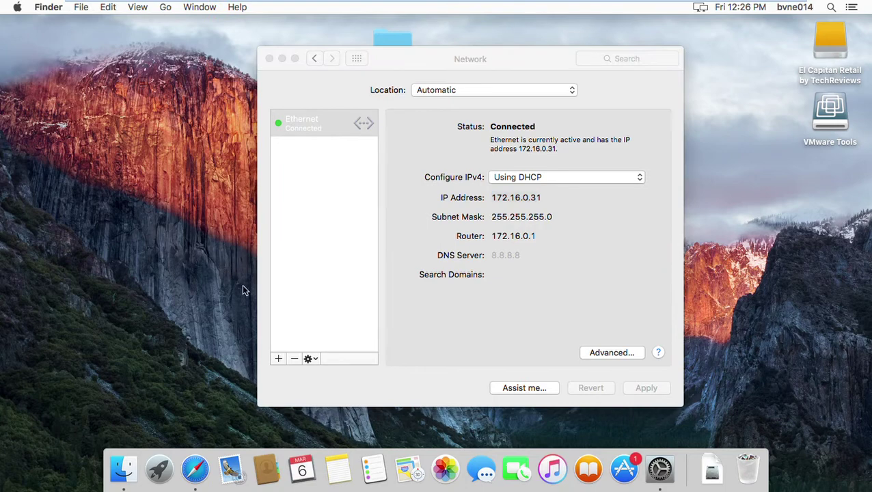
pyautogui.click(193, 469)
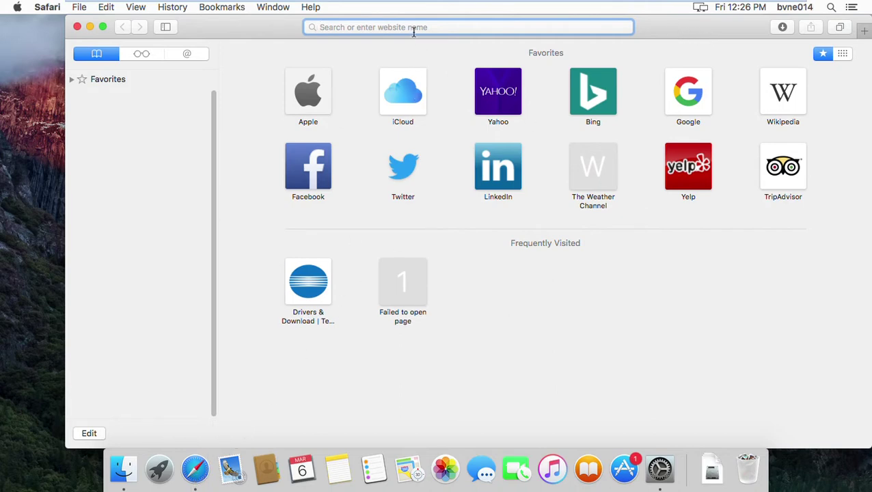
# Load the printer address 172.16.0.21 in Safari and reload the blank page
pyautogui.write('172')
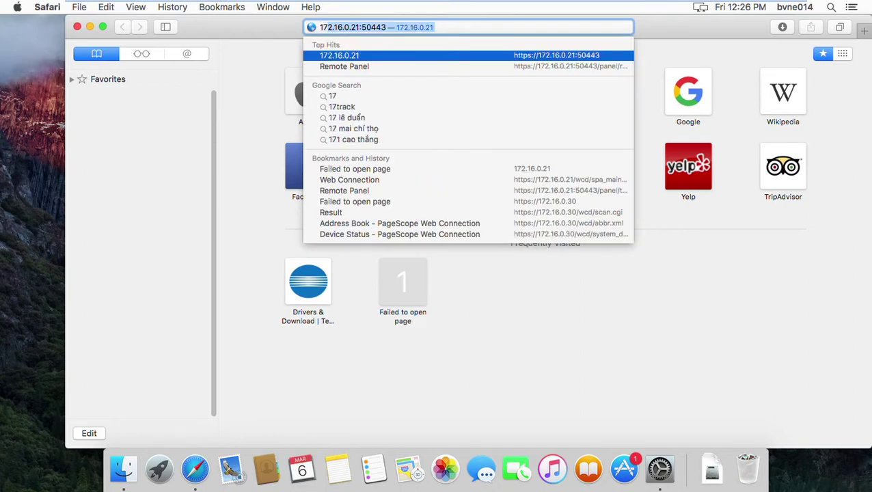
pyautogui.write('.16.0.')
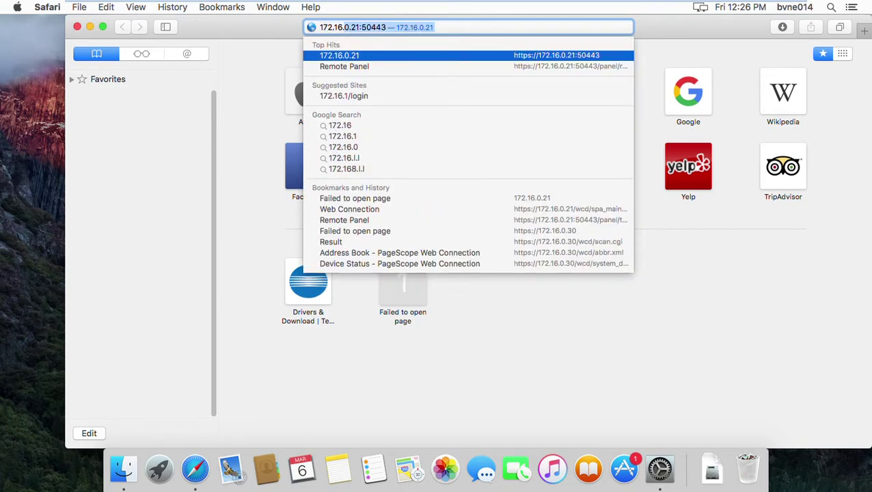
pyautogui.write('21')
pyautogui.press('Return')
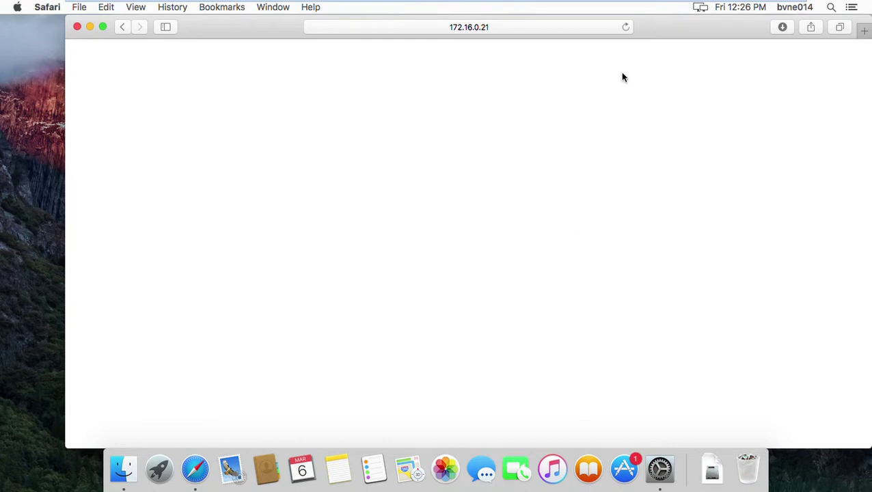
pyautogui.click(626, 27)
pyautogui.click(626, 27)
# Try loading the address 172.16.0.19 instead
pyautogui.moveTo(251, 29); pyautogui.dragTo(226, 78)
pyautogui.click(494, 80)
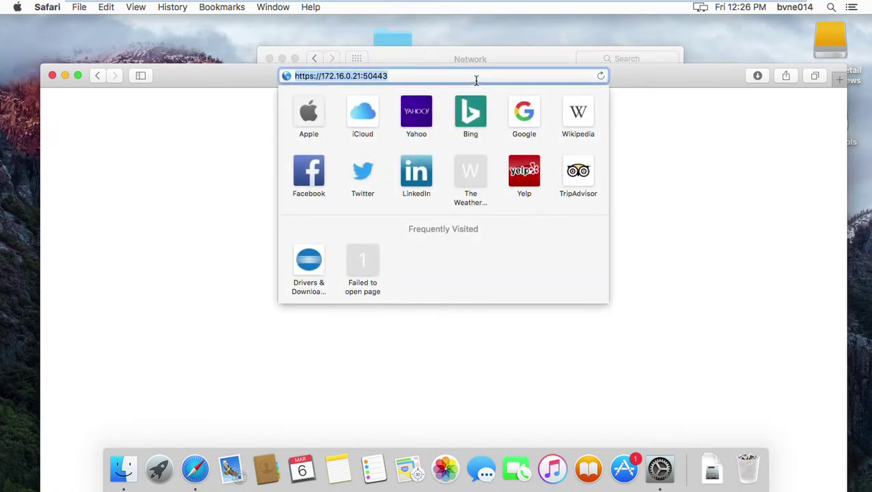
pyautogui.click(478, 80)
pyautogui.press('BackSpace')
pyautogui.press('BackSpace')
pyautogui.press('BackSpace')
pyautogui.press('BackSpace')
pyautogui.press('BackSpace')
pyautogui.press('BackSpace')
pyautogui.press('BackSpace')
pyautogui.press('BackSpace')
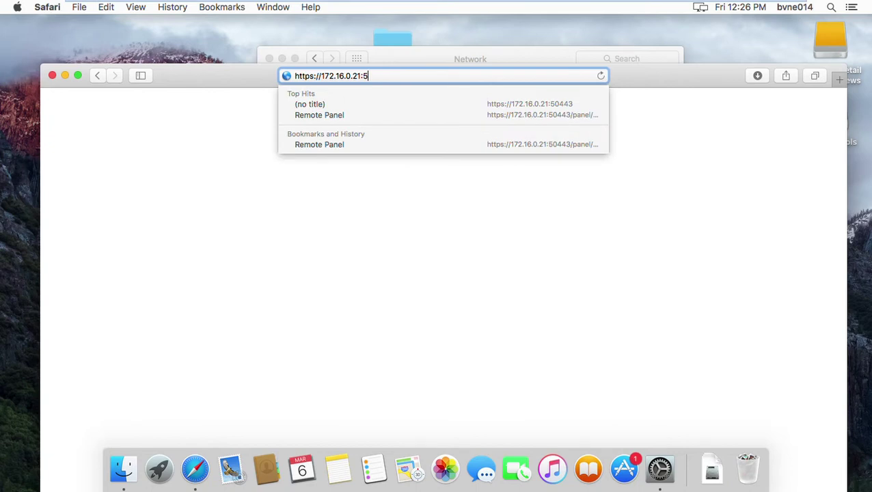
pyautogui.write('19')
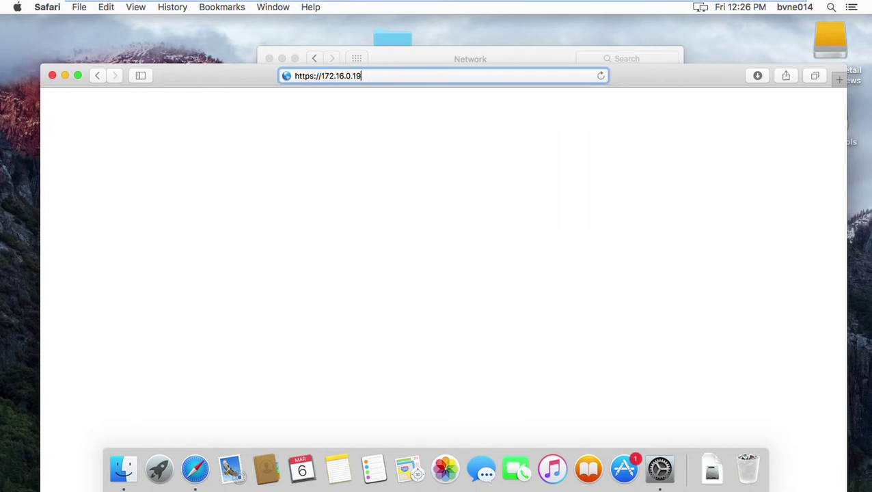
pyautogui.press('Return')
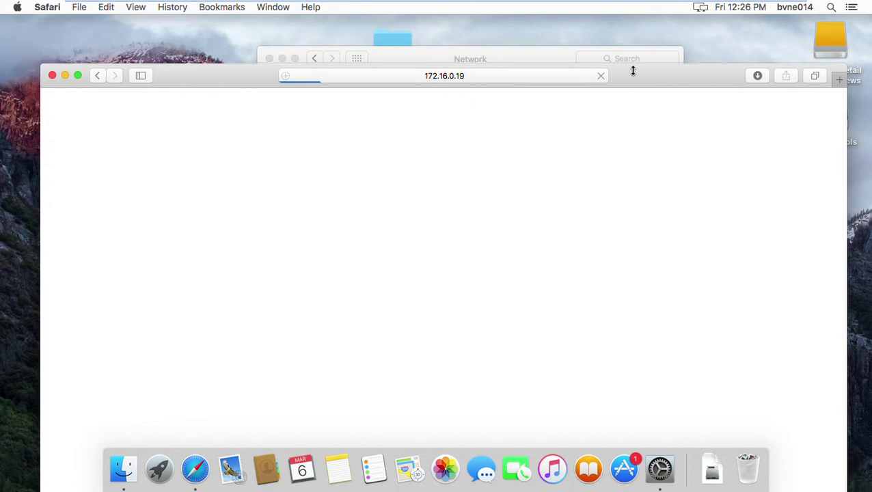
# Change the address back to 172.16.0.21 and open the printer's Remote Panel suggestion
pyautogui.click(496, 80)
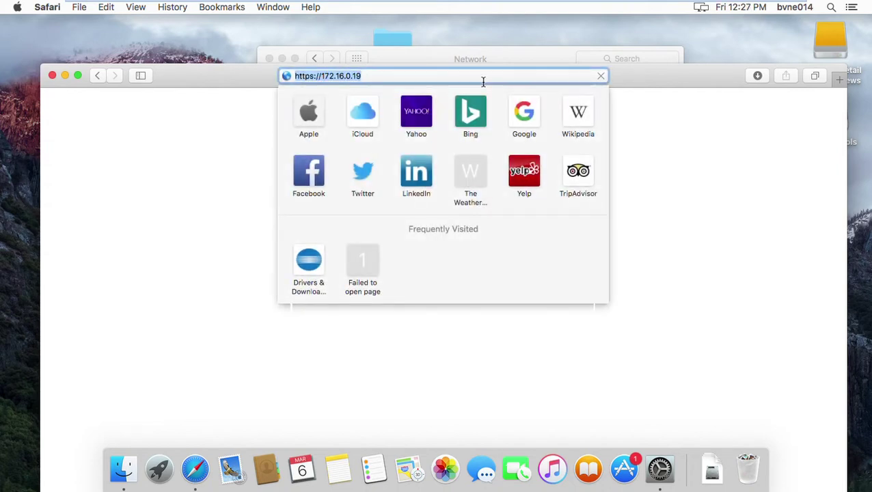
pyautogui.click(483, 82)
pyautogui.press('BackSpace')
pyautogui.press('BackSpace')
pyautogui.write('21:50443/panel/remote_panel.cgi')
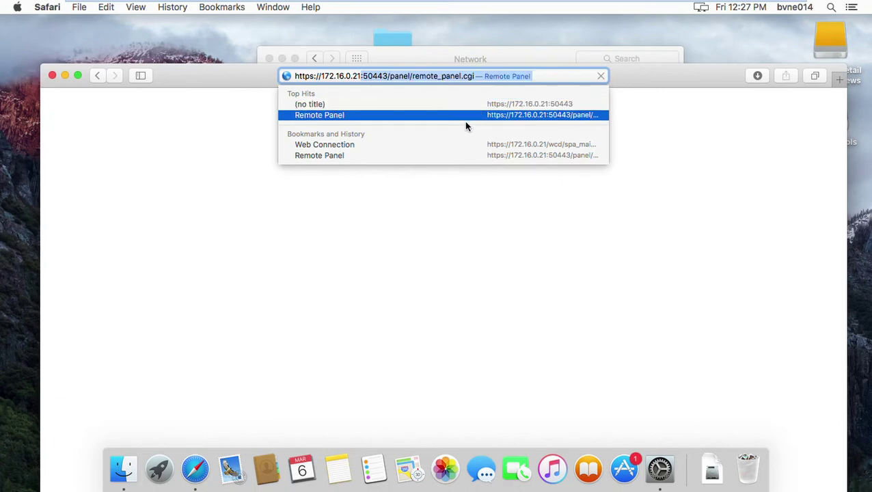
pyautogui.click(466, 121)
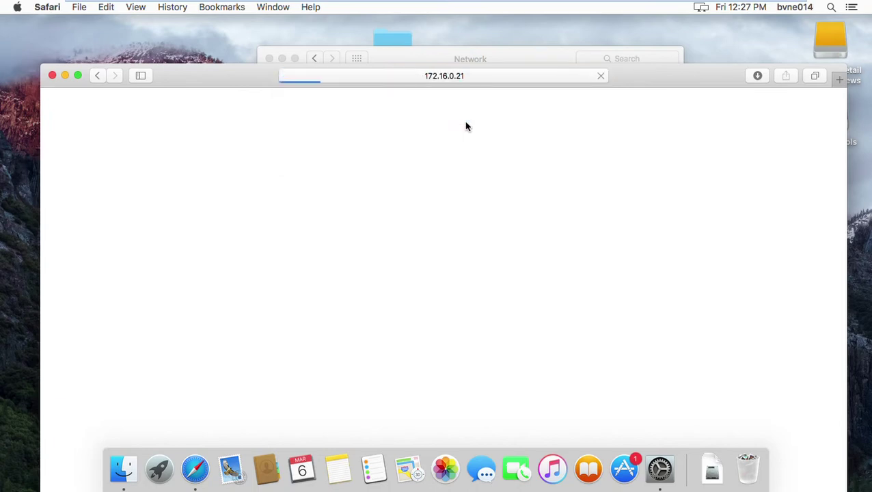
pyautogui.moveTo(624, 80); pyautogui.dragTo(635, 32)
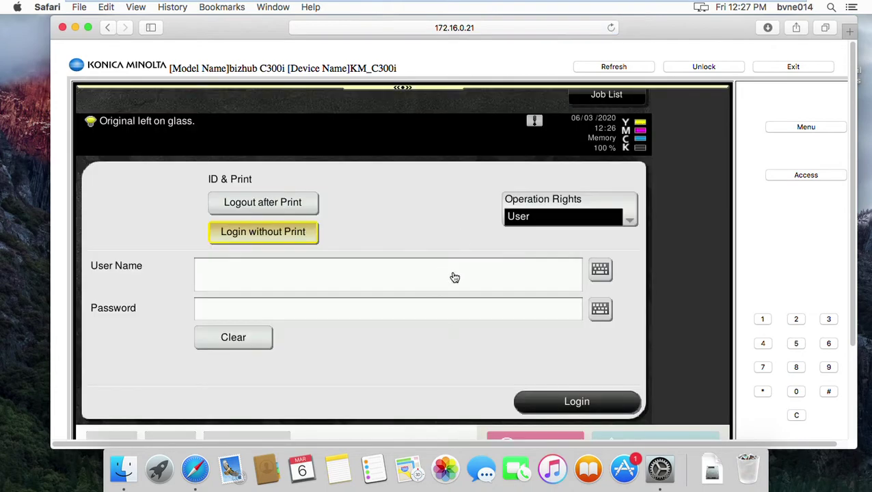
# Exit the Remote Panel and load plain 172.16.0.21 without port or path
pyautogui.click(796, 67)
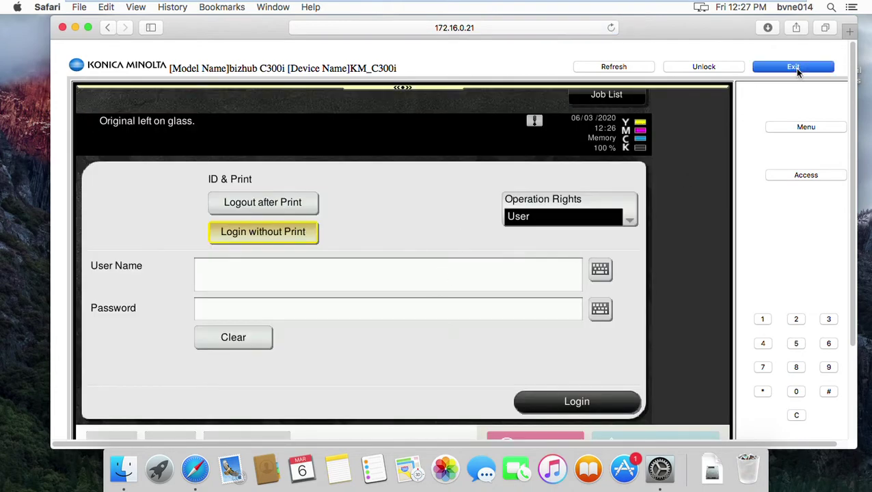
pyautogui.click(487, 30)
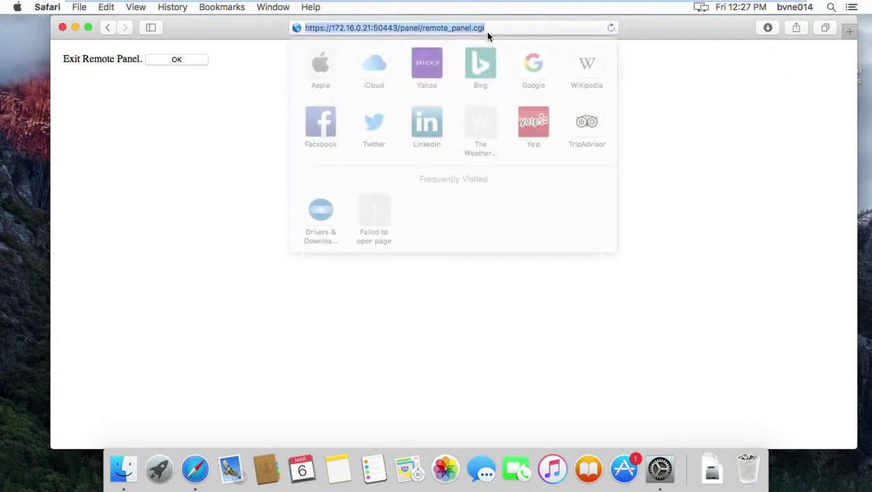
pyautogui.moveTo(374, 29); pyautogui.dragTo(504, 36)
pyautogui.press('BackSpace')
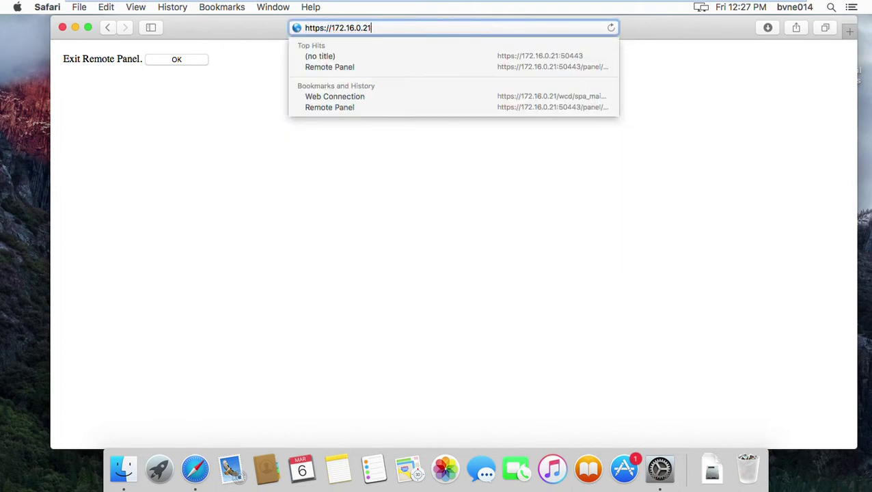
pyautogui.press('Return')
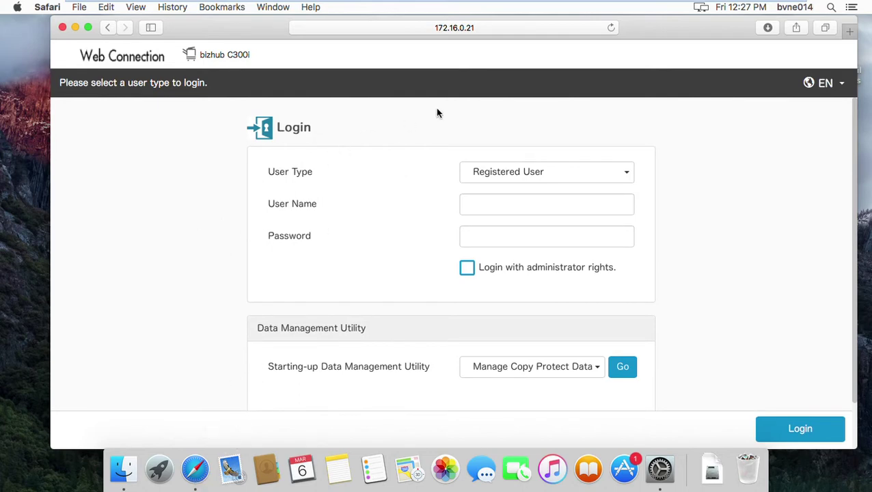
pyautogui.click(488, 31)
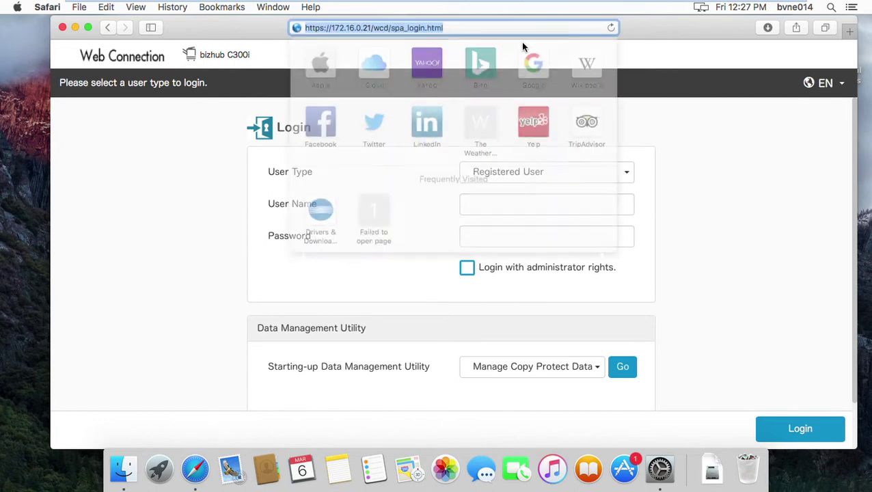
pyautogui.click(729, 208)
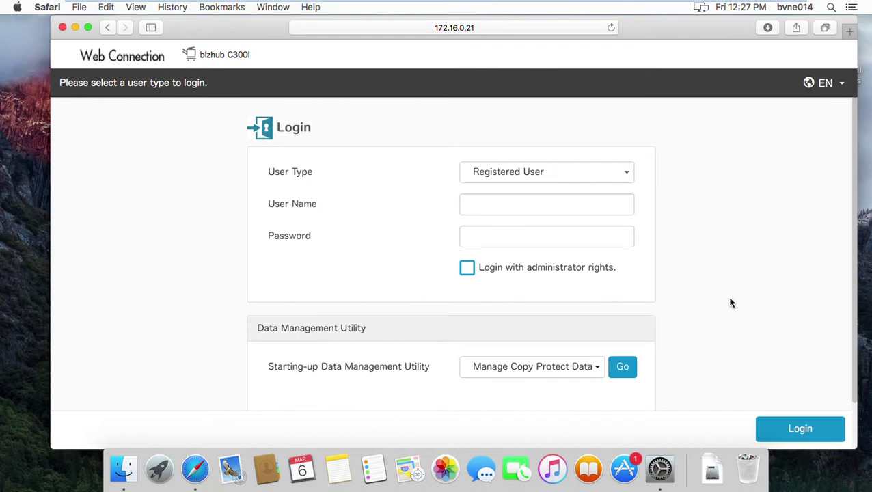
# Recheck the Mac's IP 172.16.0.31 in Network preferences, close it, and minimize Safari
pyautogui.click(17, 6)
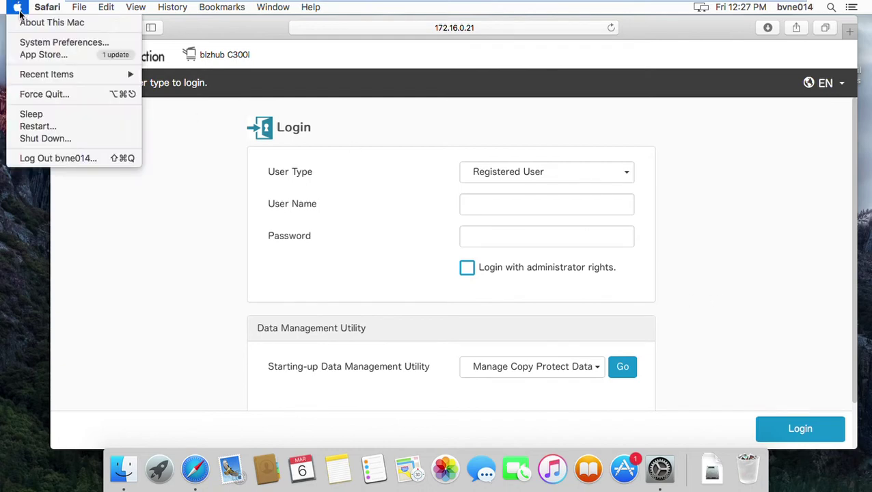
pyautogui.click(44, 44)
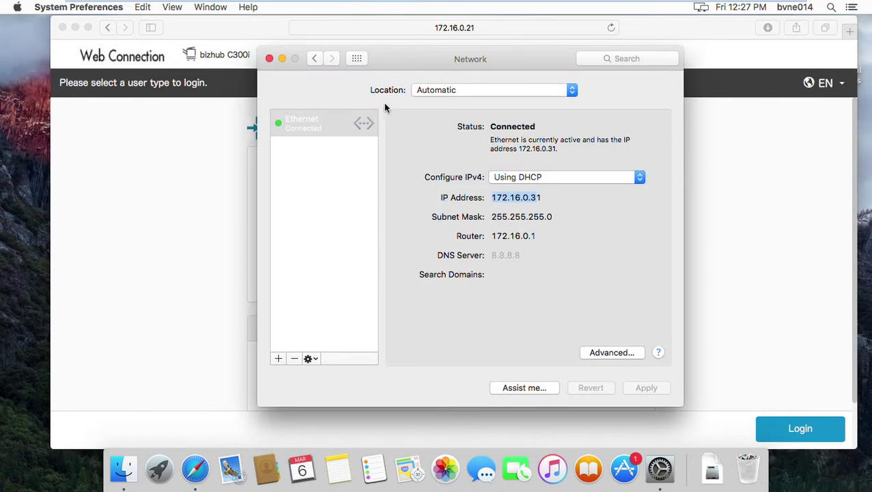
pyautogui.click(317, 60)
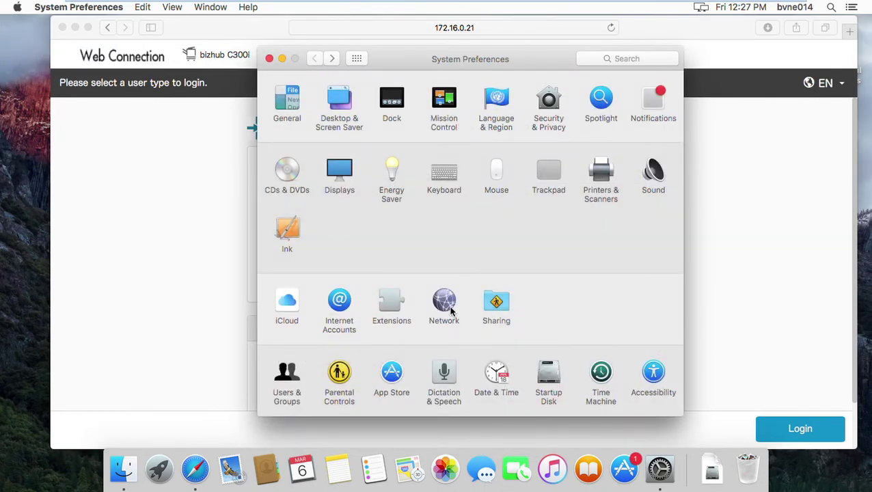
pyautogui.click(450, 312)
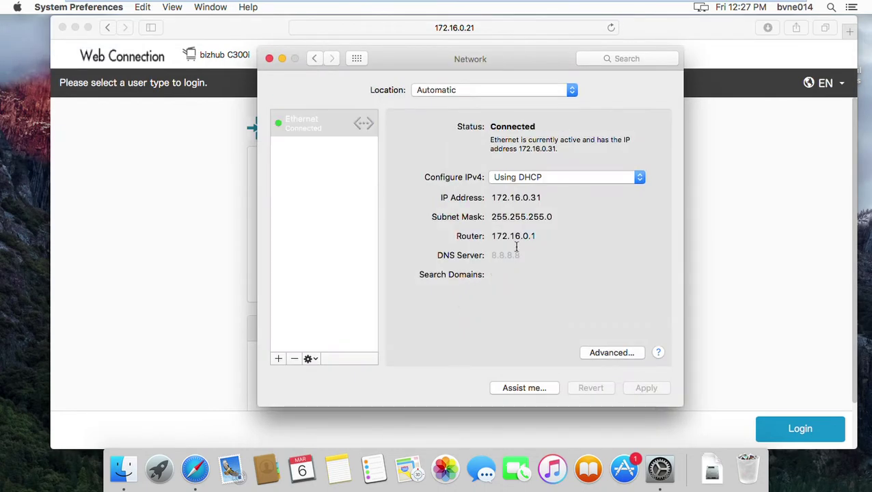
pyautogui.moveTo(500, 59); pyautogui.dragTo(472, 87)
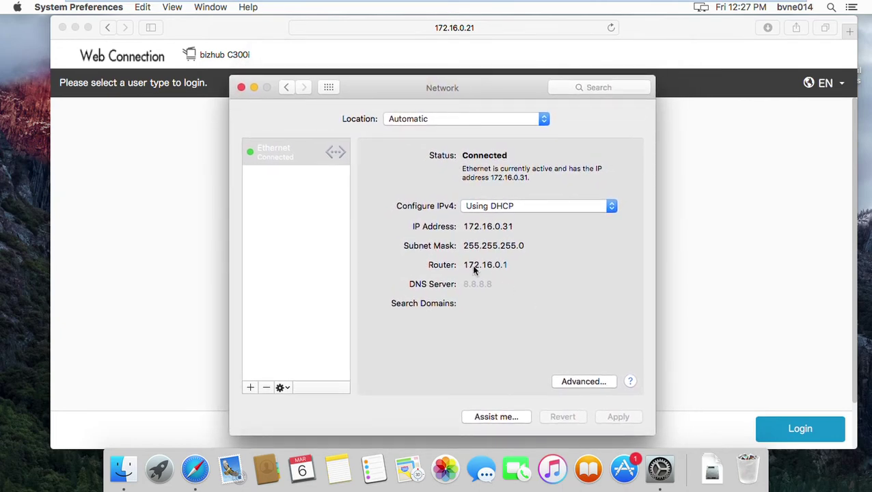
pyautogui.click(243, 91)
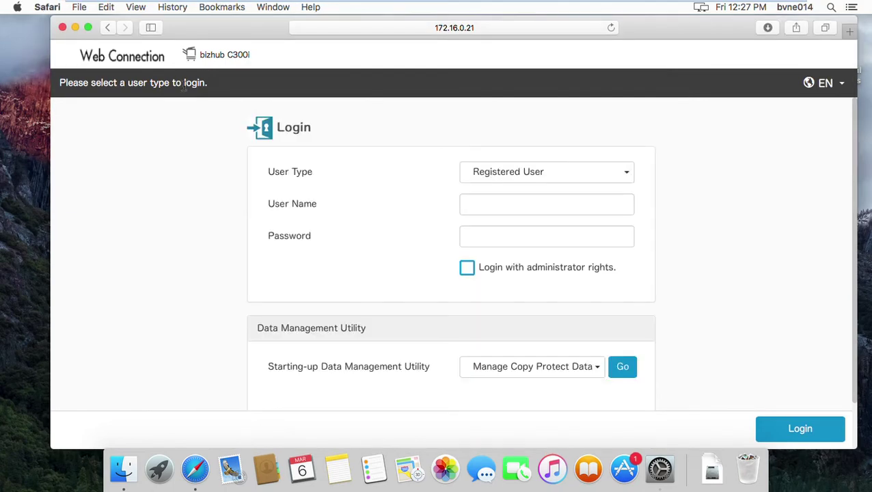
pyautogui.click(76, 27)
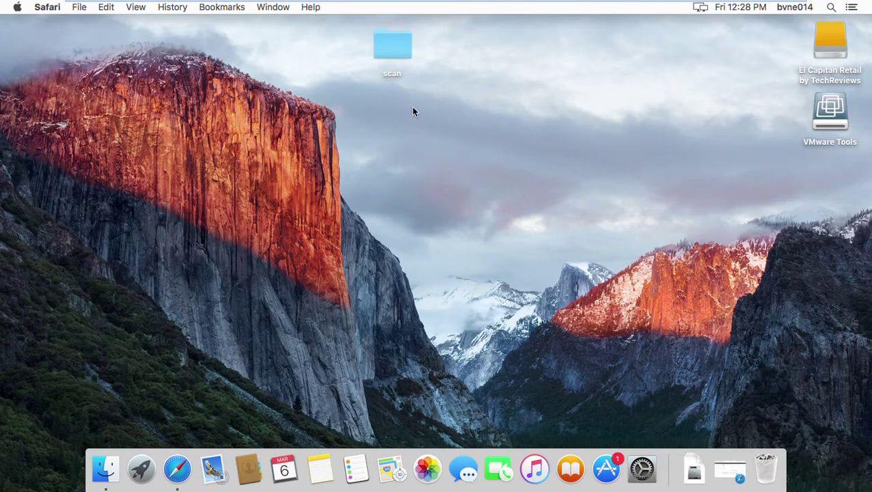
# Select the scan folder on the desktop, then show About This Mac
pyautogui.click(391, 55)
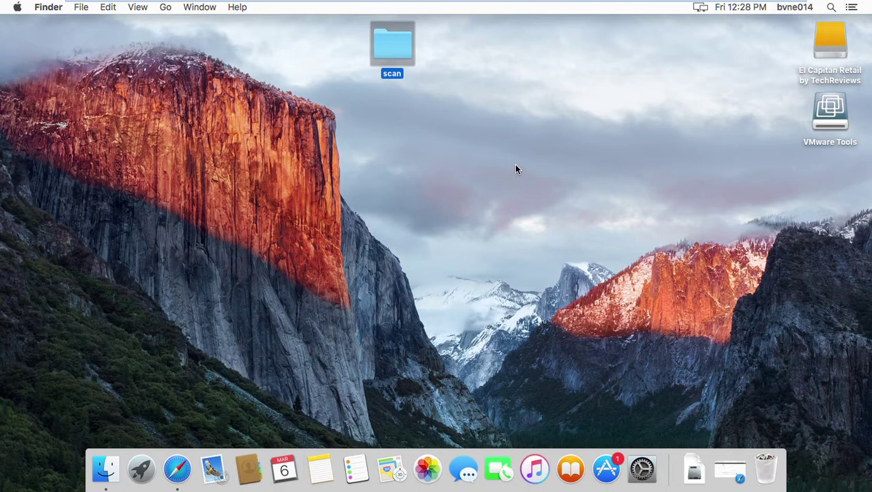
pyautogui.click(507, 173)
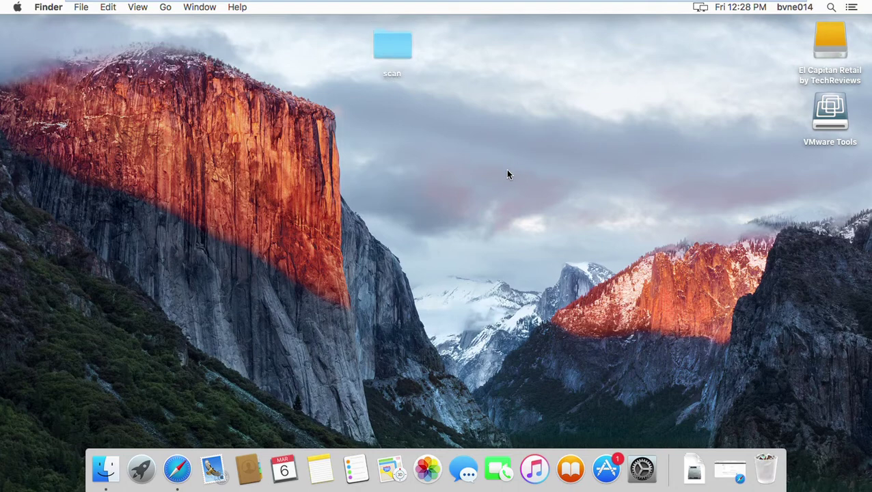
pyautogui.click(399, 56)
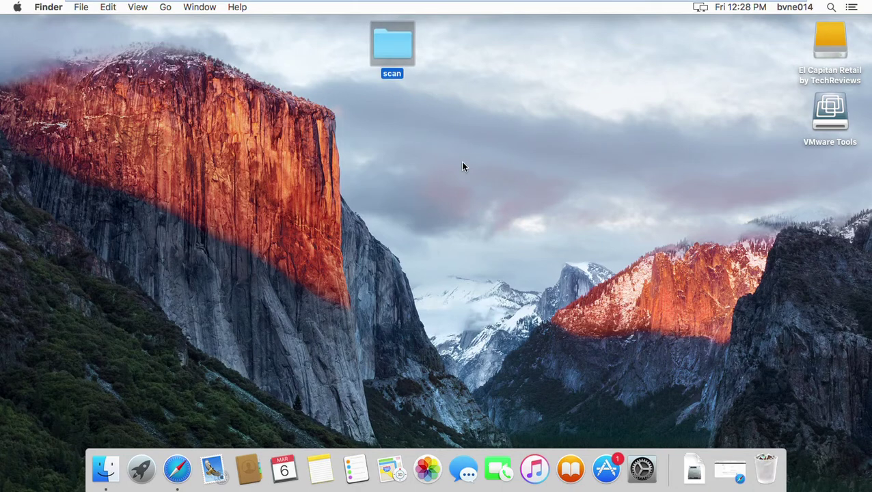
pyautogui.press('super+BackSpace')
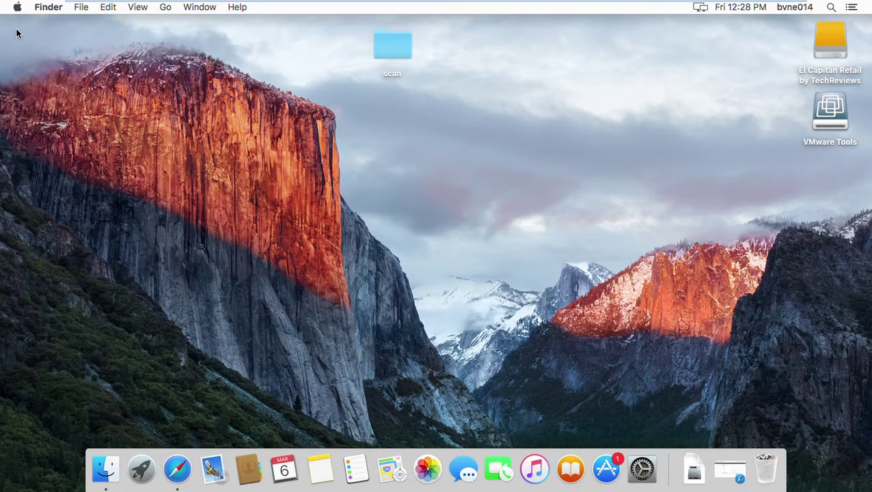
pyautogui.click(17, 7)
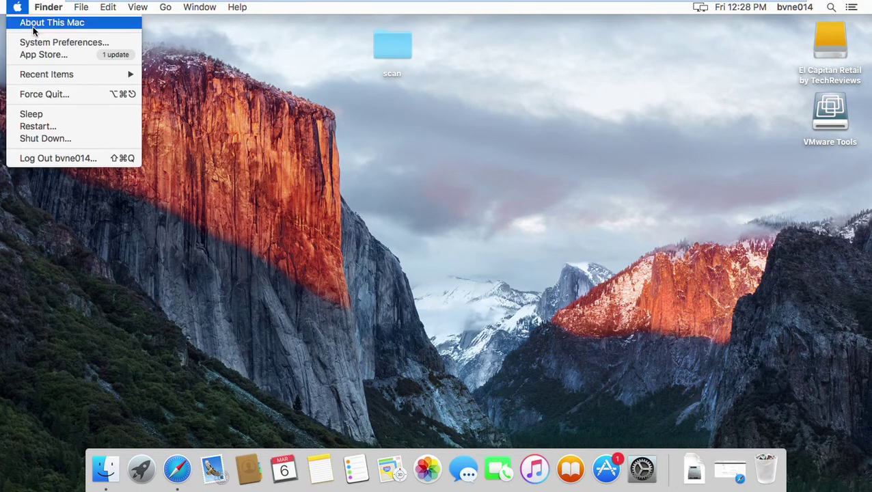
pyautogui.click(34, 24)
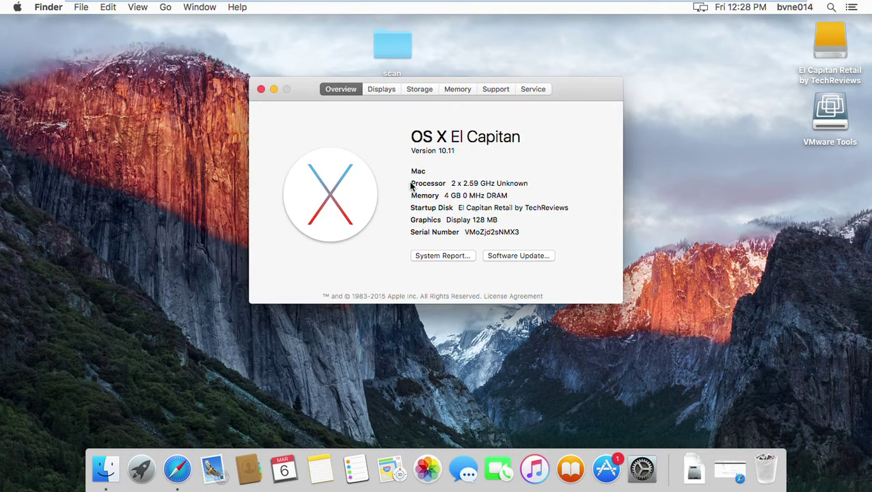
# Stop sharing the old Scan folder in Sharing preferences' File Sharing
pyautogui.click(264, 91)
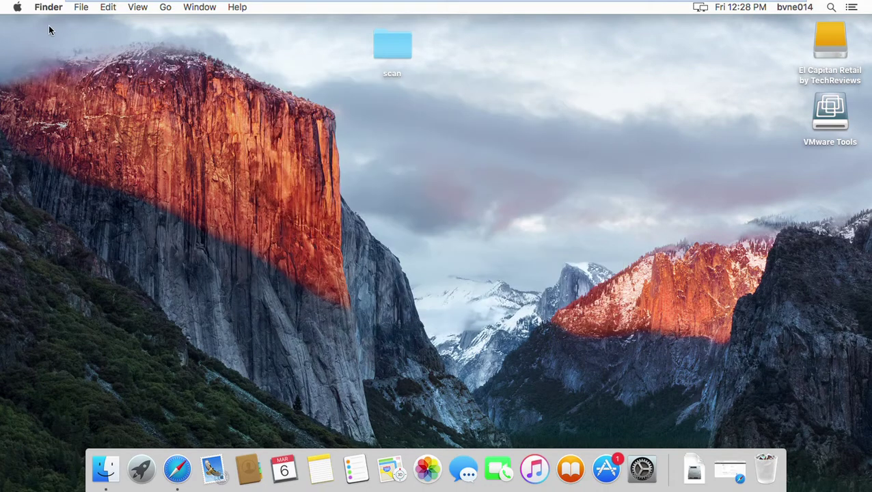
pyautogui.click(19, 8)
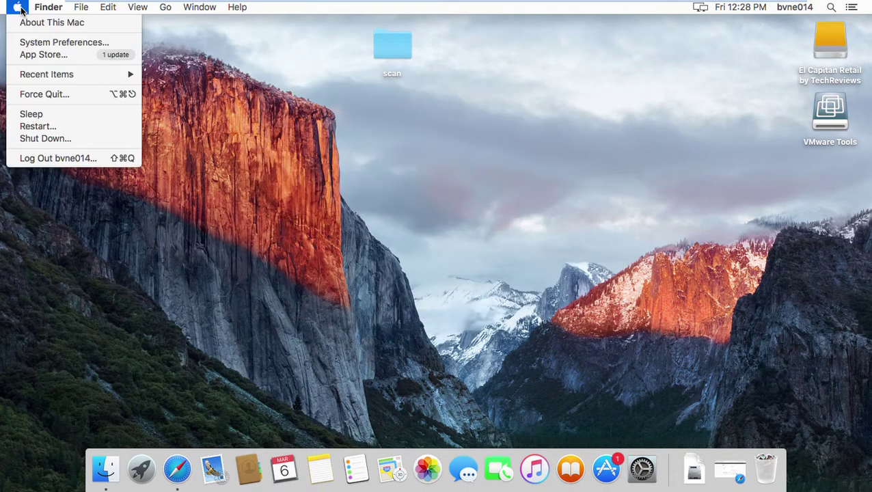
pyautogui.click(44, 44)
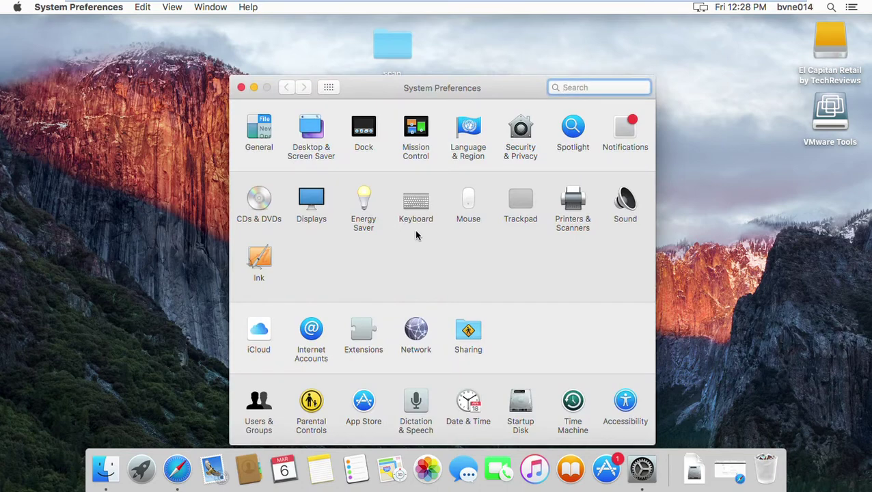
pyautogui.click(468, 342)
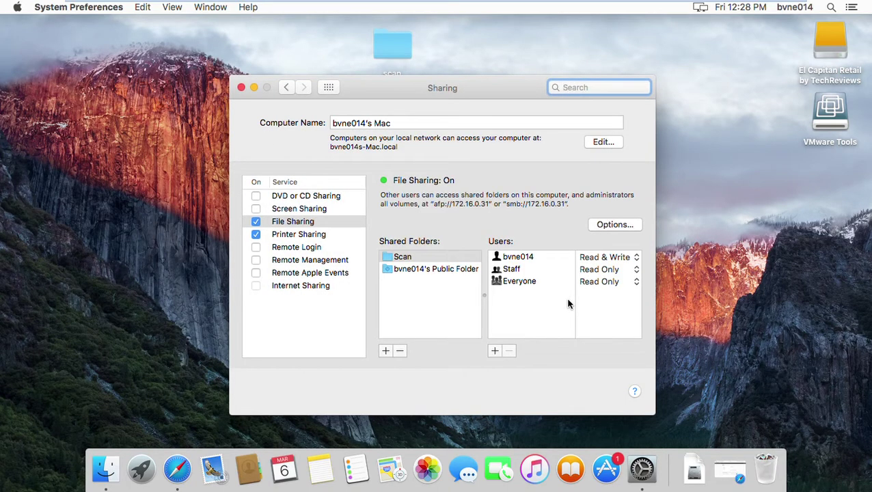
pyautogui.click(433, 257)
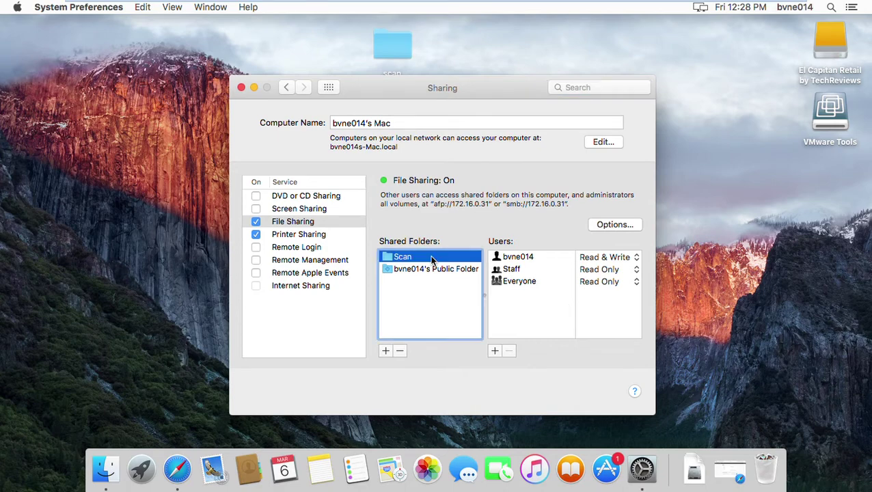
pyautogui.click(400, 351)
pyautogui.press('Return')
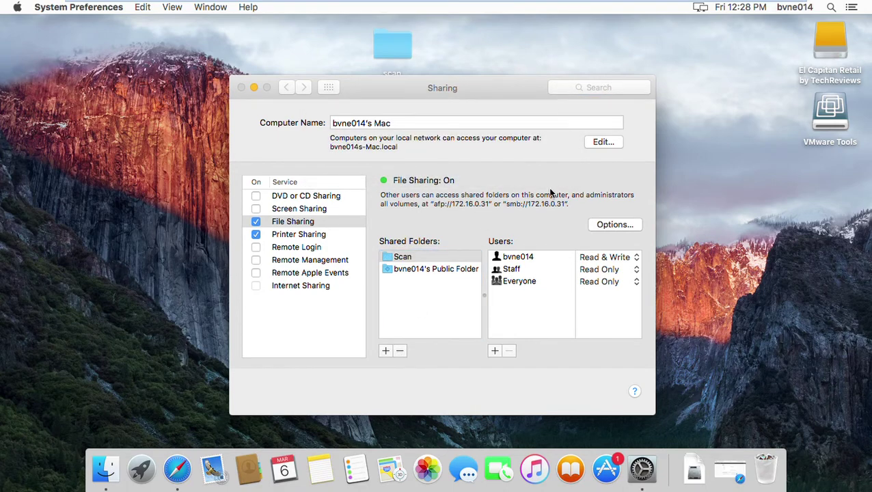
# Begin adding a new shared folder under File Sharing
pyautogui.moveTo(491, 92); pyautogui.dragTo(508, 104)
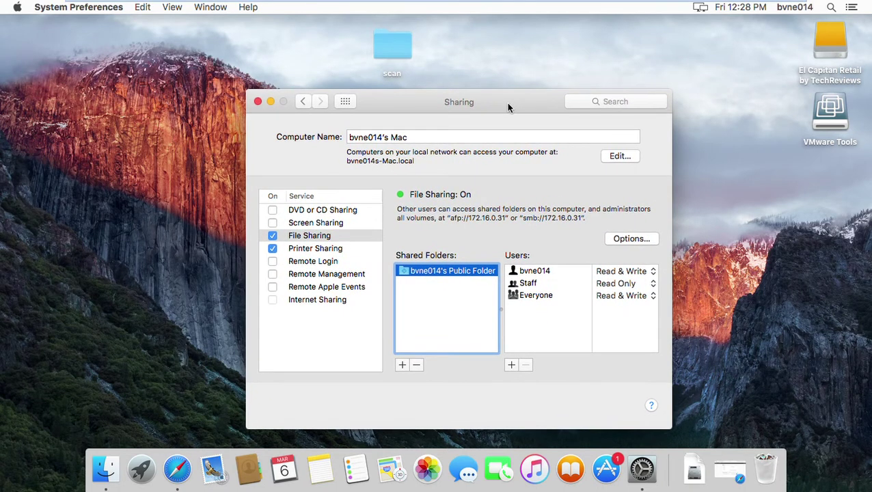
pyautogui.click(394, 50)
pyautogui.click(433, 290)
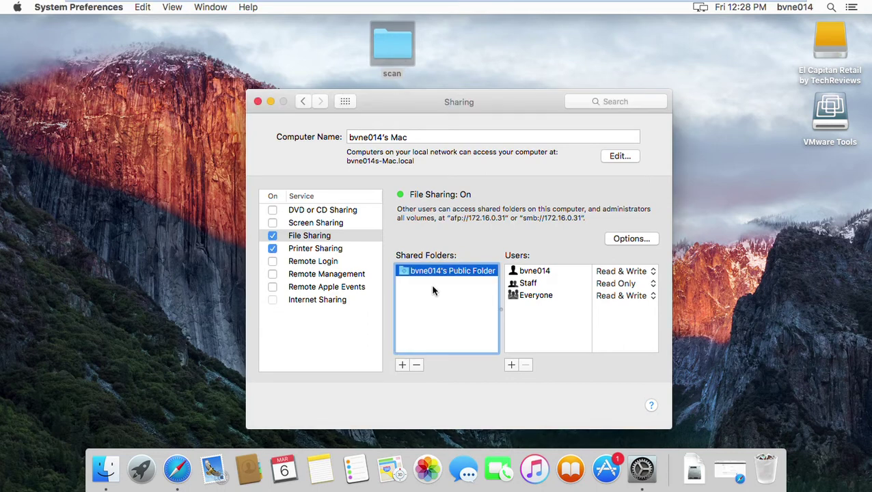
pyautogui.click(402, 366)
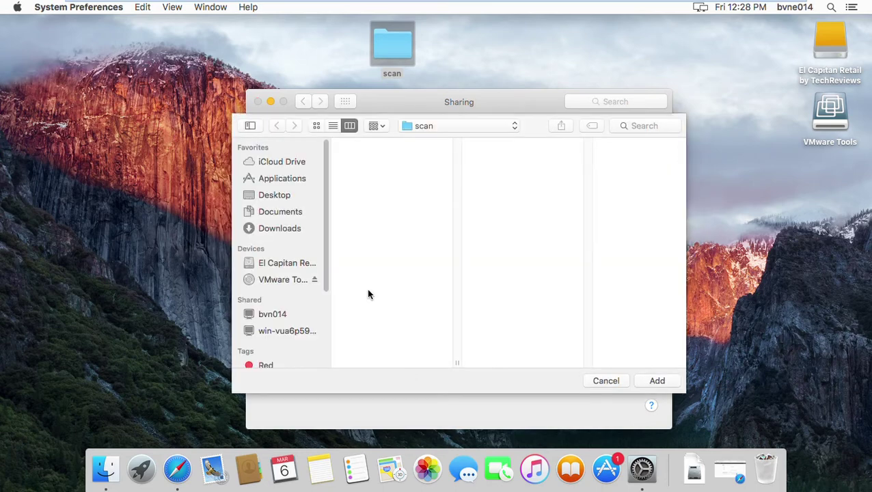
# Add the desktop scan folder to File Sharing's shared folders
pyautogui.click(280, 202)
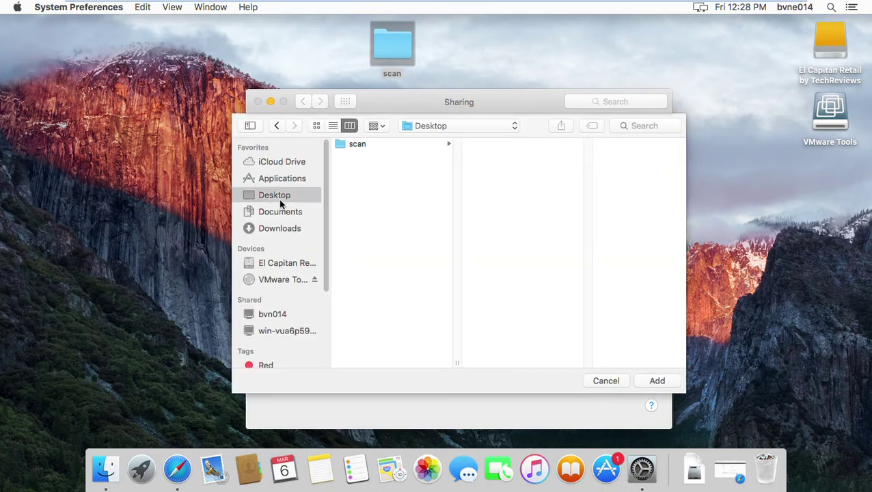
pyautogui.click(361, 147)
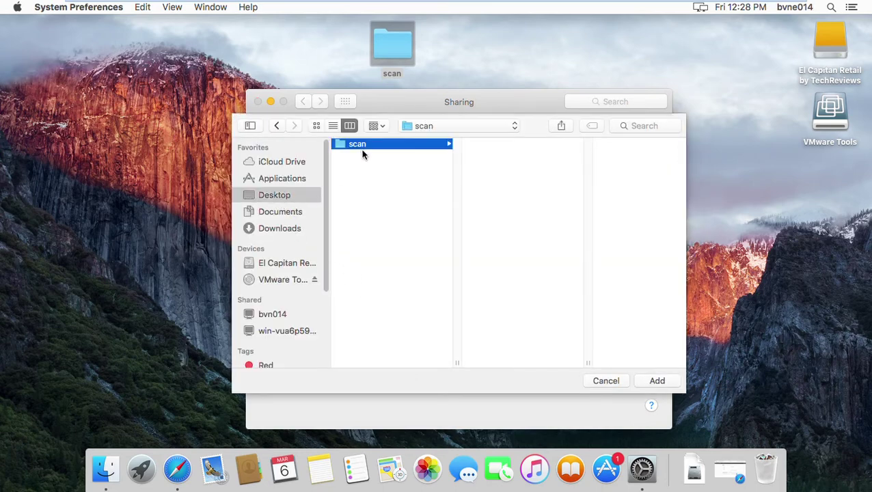
pyautogui.click(658, 381)
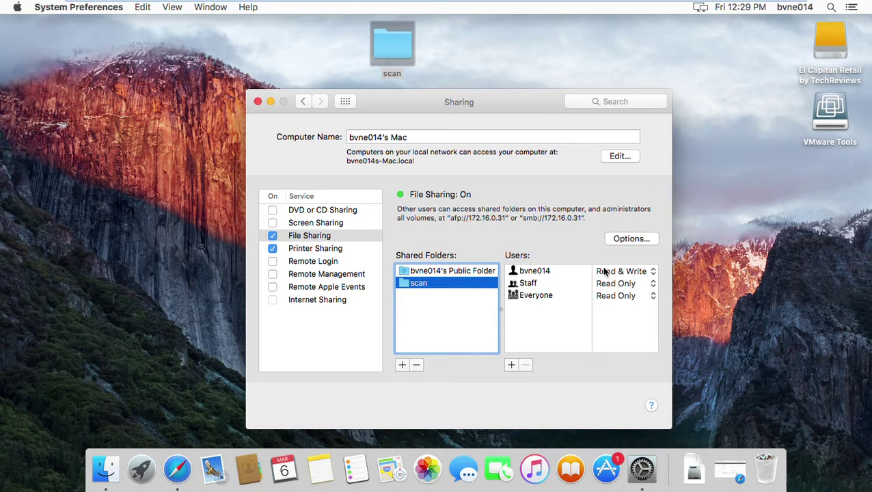
# Keep Read & Write access for the current user on scan, then return to all preferences
pyautogui.click(531, 274)
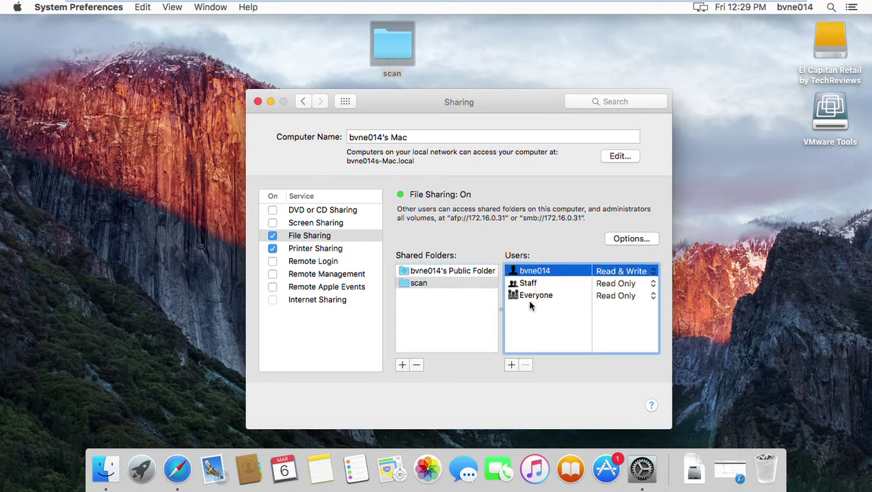
pyautogui.click(443, 283)
pyautogui.click(538, 275)
pyautogui.click(653, 274)
pyautogui.click(654, 276)
pyautogui.click(304, 102)
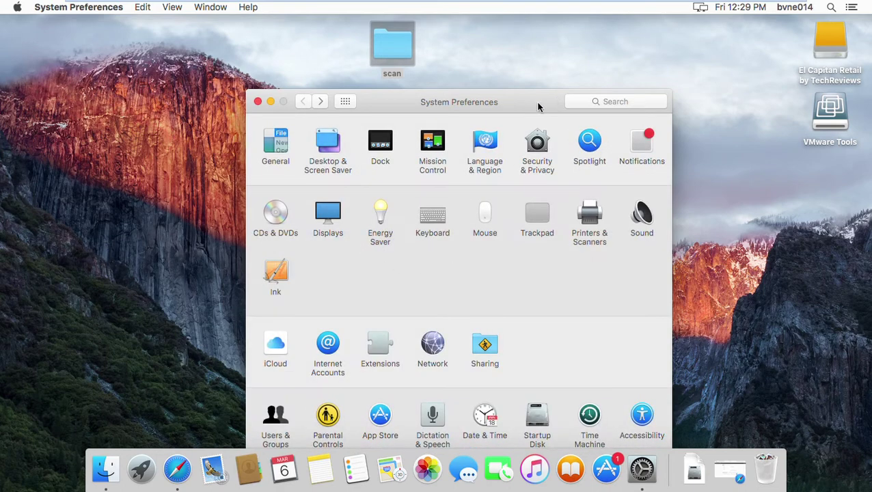
pyautogui.moveTo(538, 107); pyautogui.dragTo(520, 43)
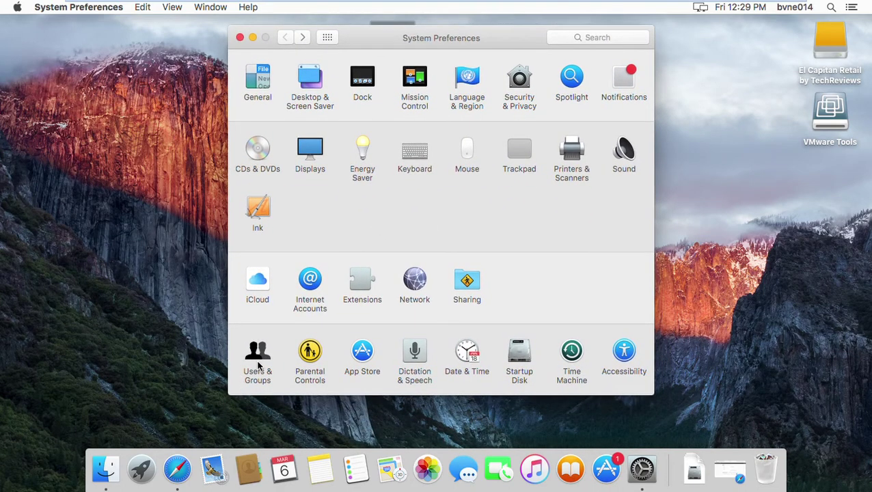
pyautogui.click(262, 364)
pyautogui.click(261, 362)
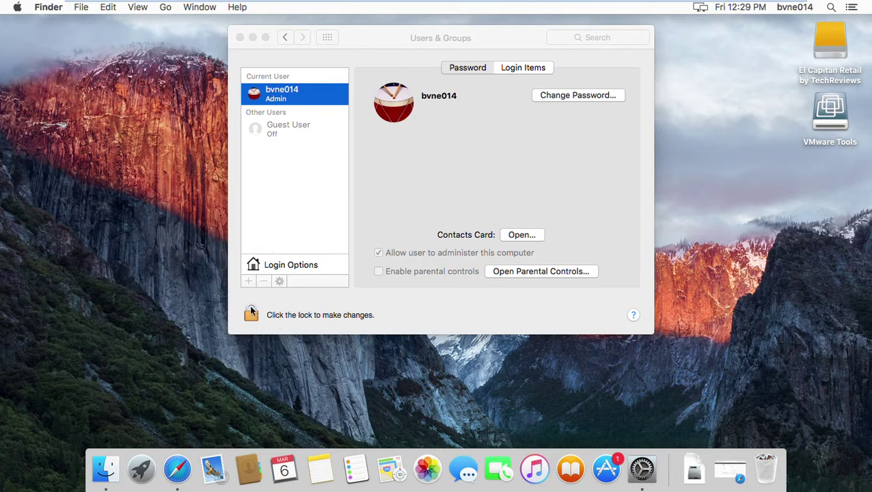
pyautogui.click(252, 316)
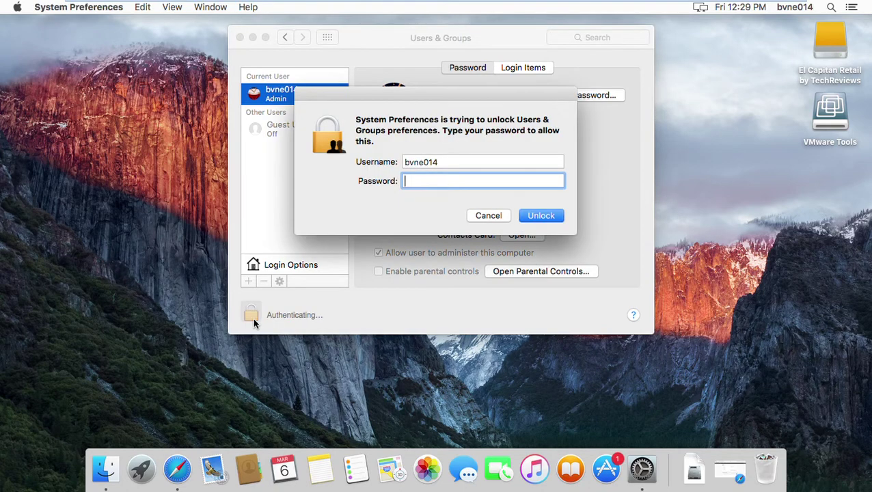
pyautogui.write('•••')
pyautogui.click(551, 222)
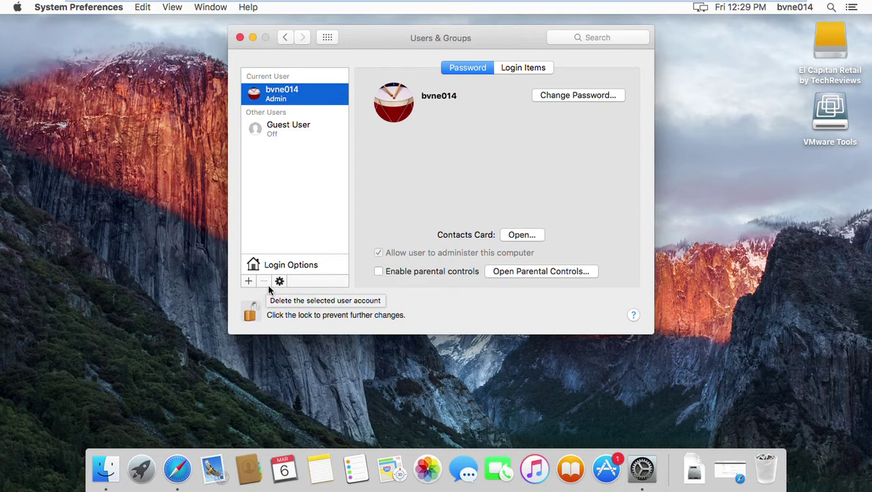
pyautogui.click(249, 283)
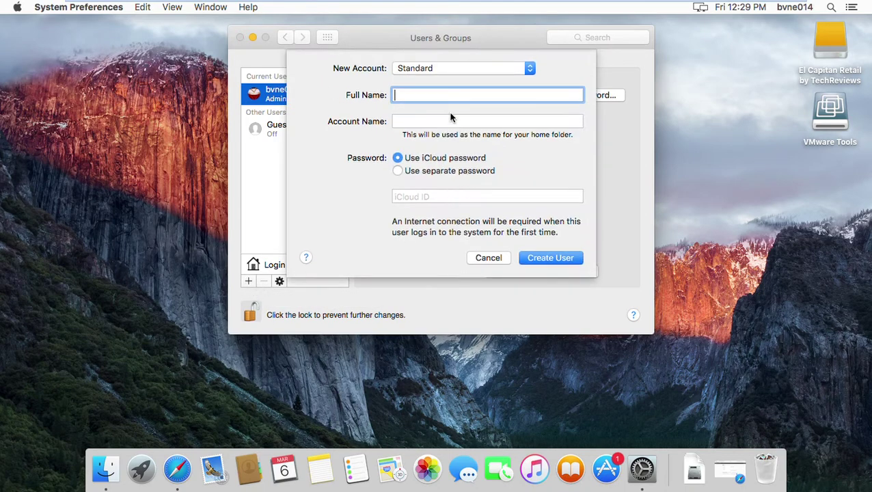
pyautogui.click(489, 264)
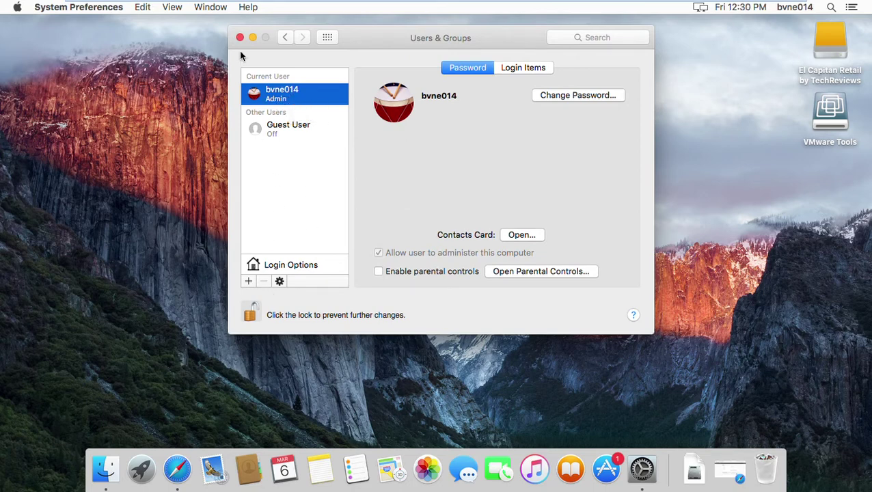
pyautogui.click(285, 38)
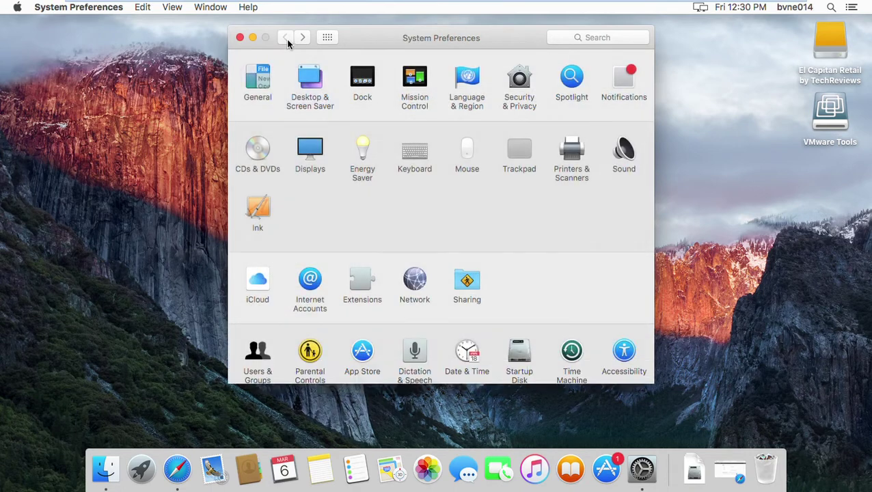
# Verify the user's access on the shared scan folder and minimize the Sharing window
pyautogui.click(468, 287)
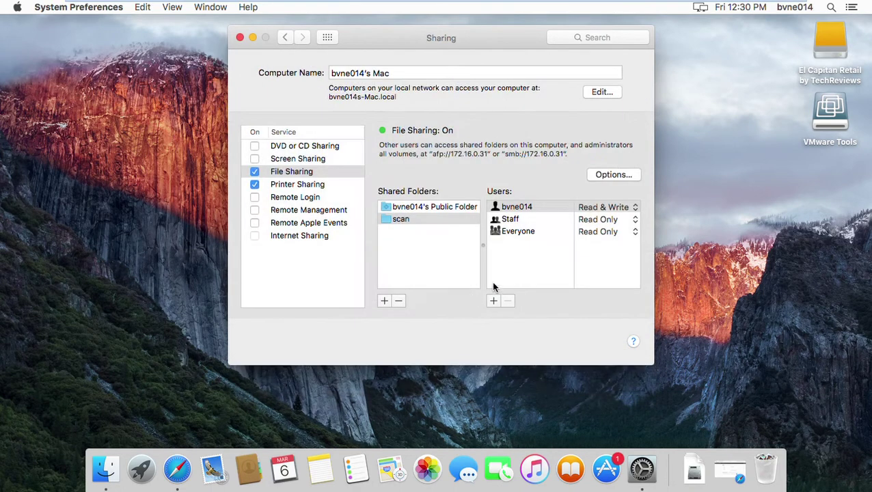
pyautogui.click(414, 221)
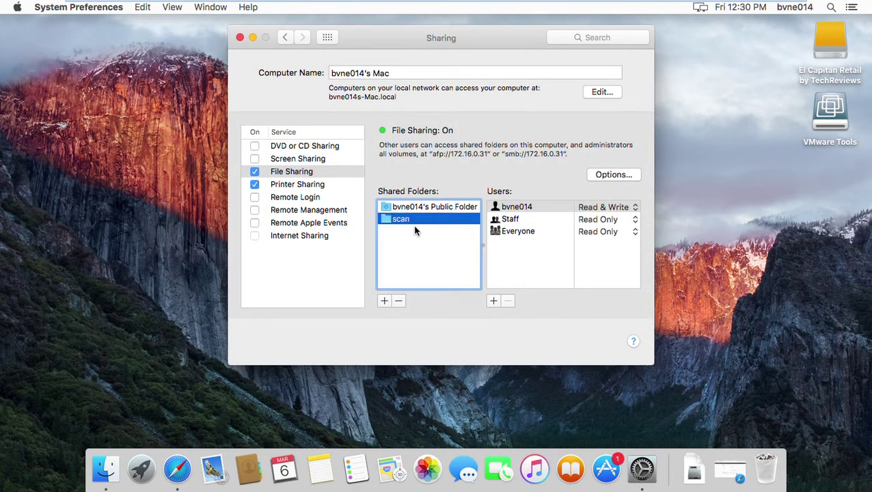
pyautogui.click(531, 212)
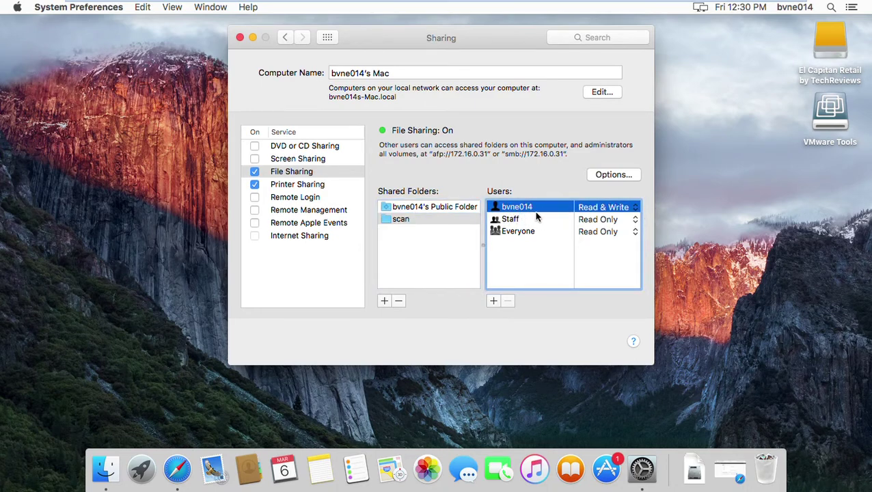
pyautogui.click(253, 38)
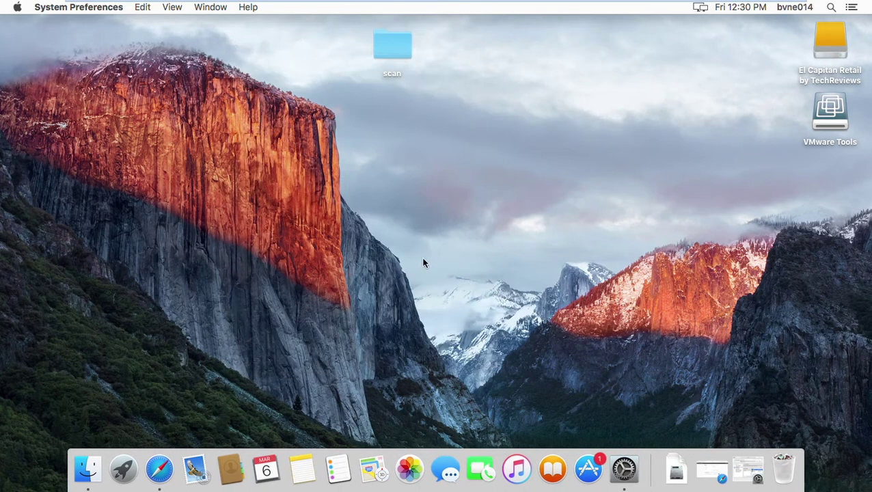
# Log in to Web Connection as Administrator (User Mode) with the admin password, declining to save it
pyautogui.click(162, 470)
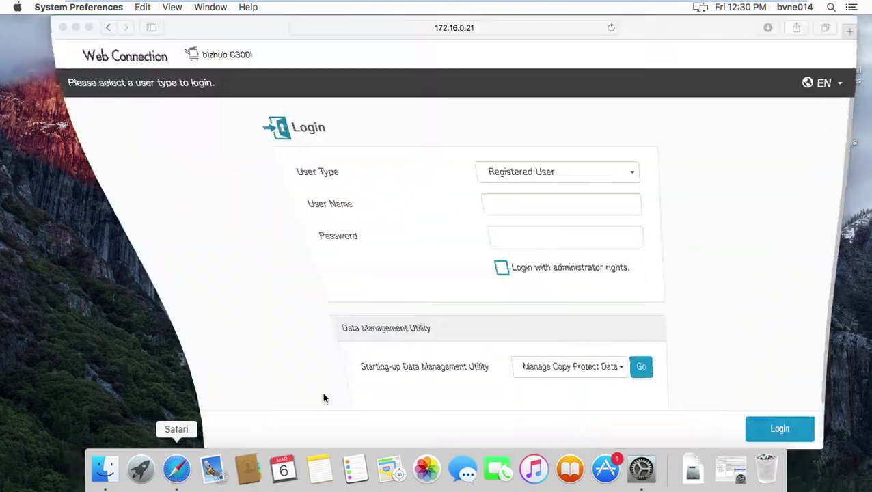
pyautogui.click(545, 179)
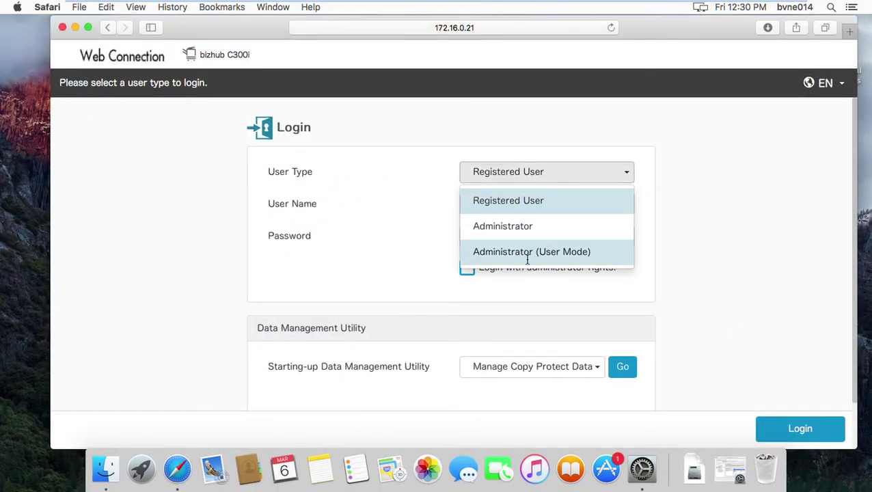
pyautogui.click(526, 253)
pyautogui.click(527, 210)
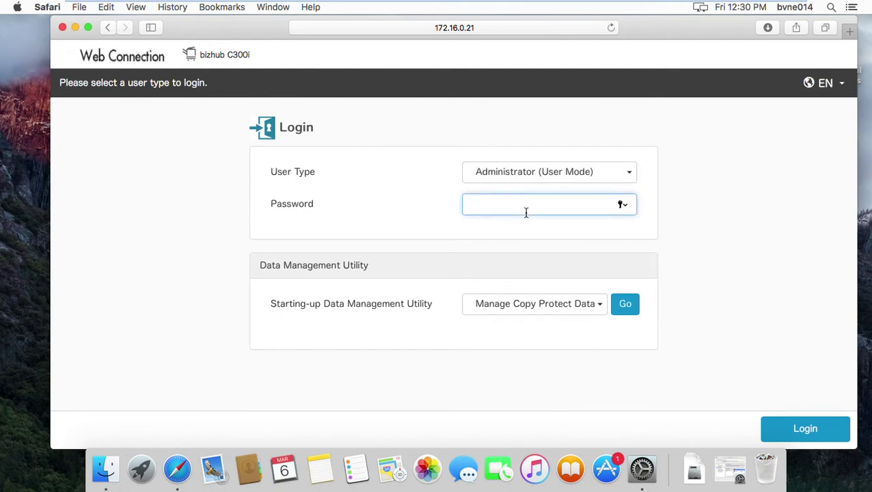
pyautogui.click(807, 438)
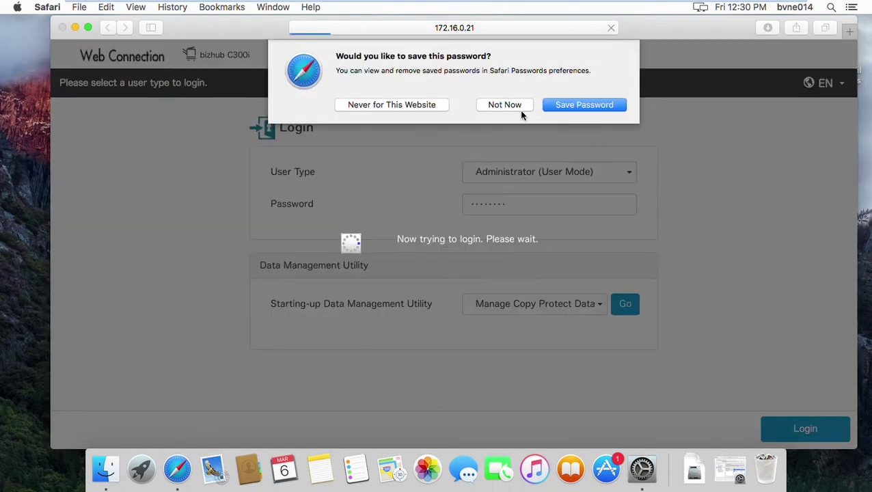
pyautogui.click(519, 109)
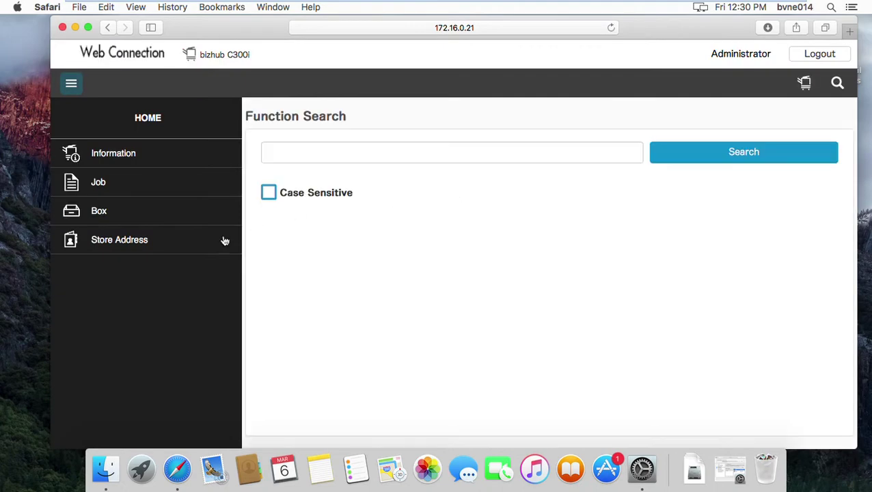
# Filter the Address Book to SMB destinations and start a New Registration
pyautogui.click(131, 250)
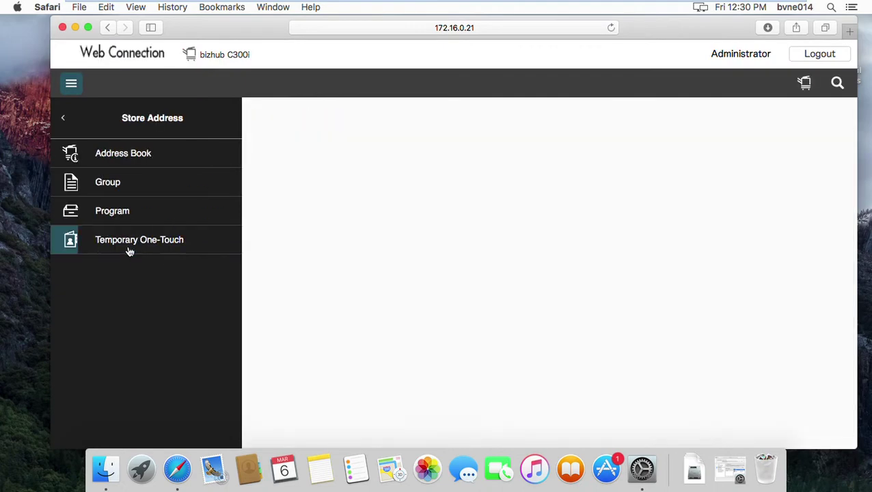
pyautogui.click(99, 162)
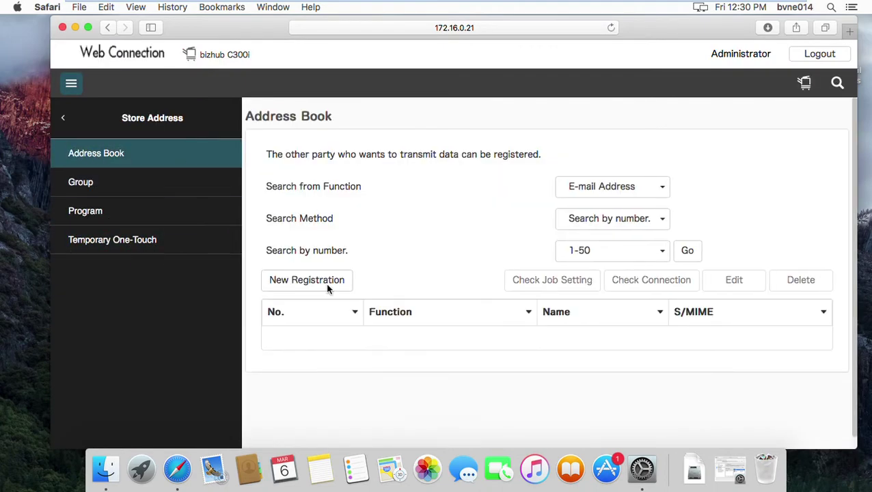
pyautogui.click(646, 193)
pyautogui.click(591, 294)
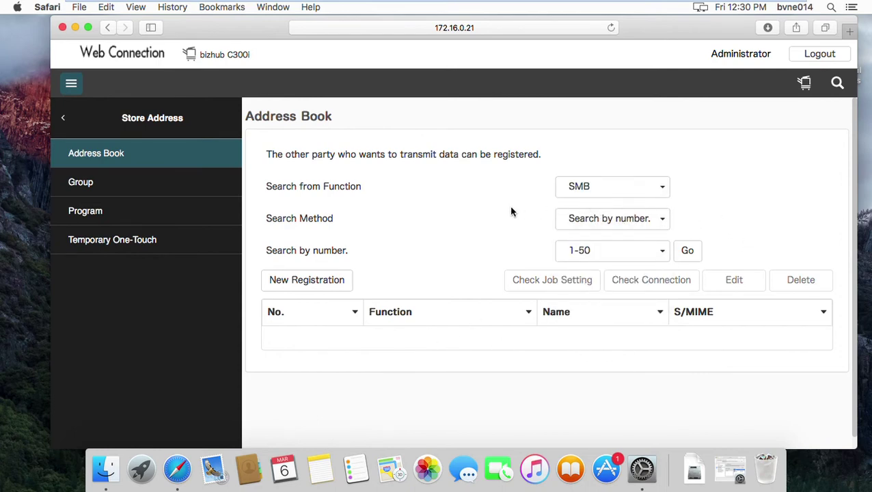
pyautogui.click(686, 252)
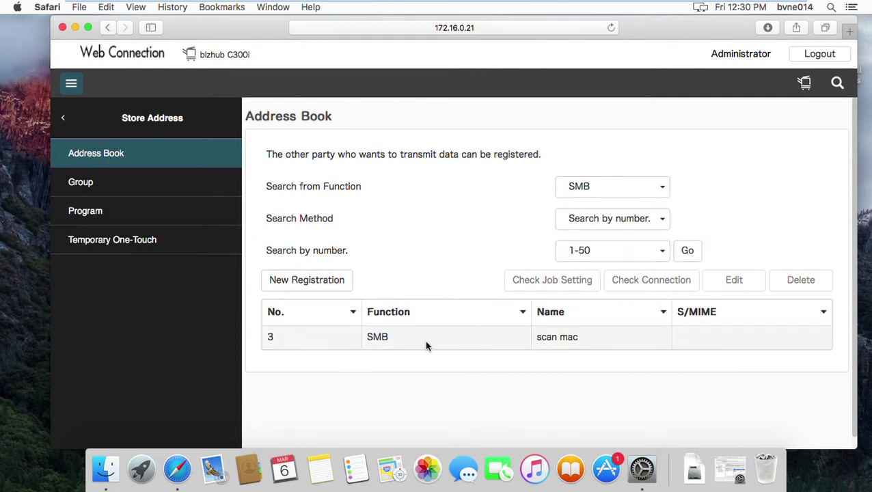
pyautogui.click(316, 287)
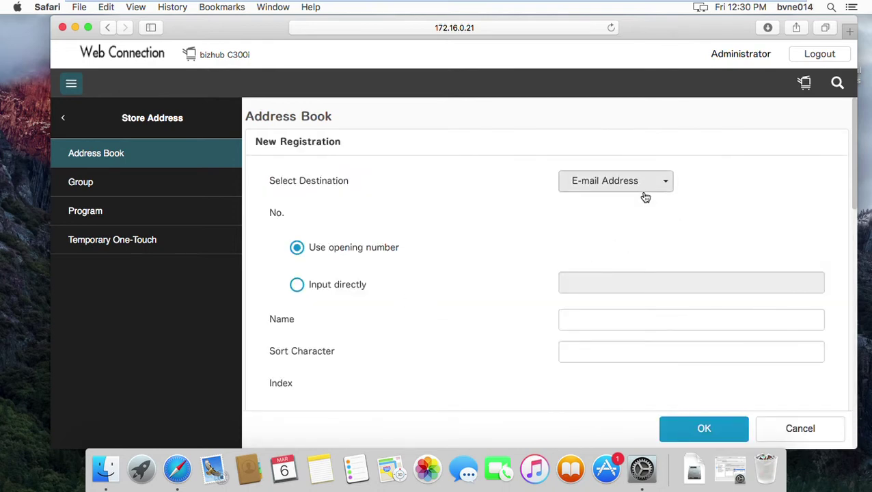
# Make the new destination an SMB entry named 'km test mac'
pyautogui.click(642, 183)
pyautogui.click(602, 271)
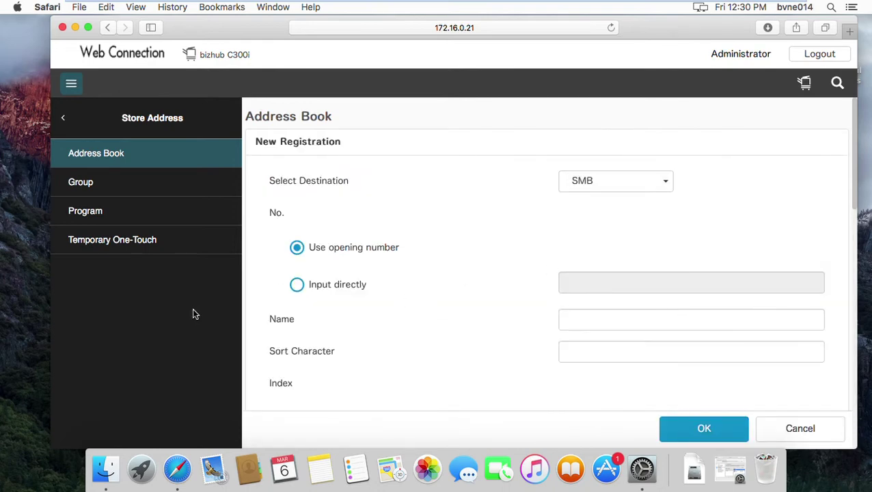
pyautogui.click(618, 325)
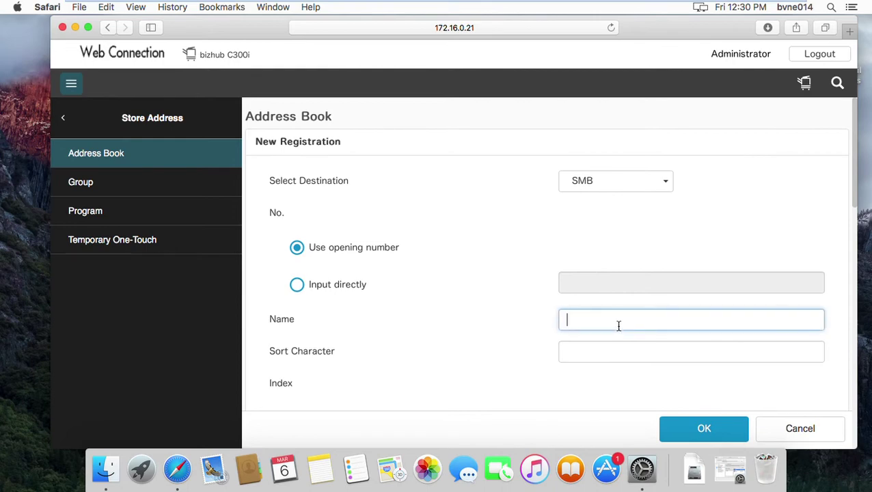
pyautogui.write('km test mac')
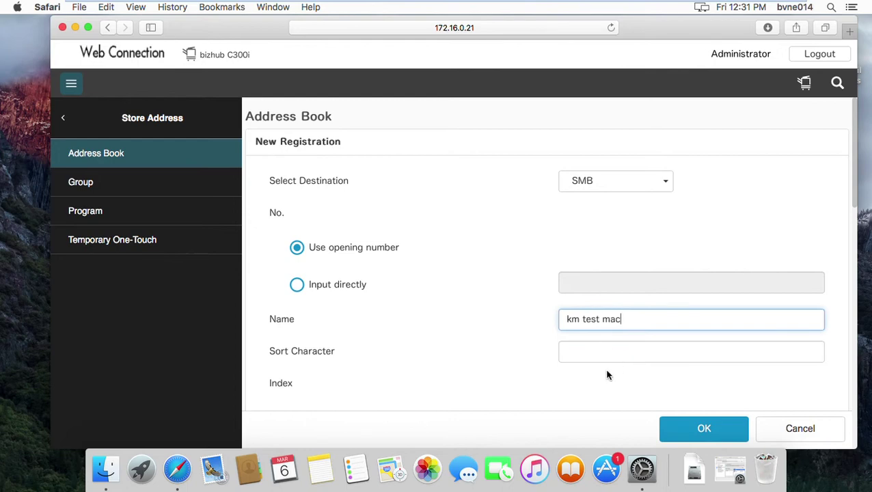
# File the entry under the Main index and begin the host address with 172.16.0
pyautogui.scroll(-4, 607, 375)
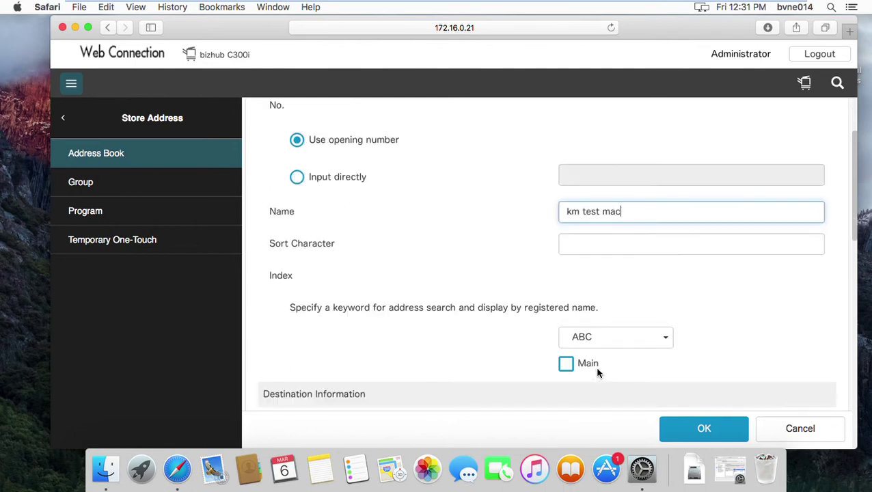
pyautogui.scroll(-3, 597, 369)
pyautogui.click(567, 265)
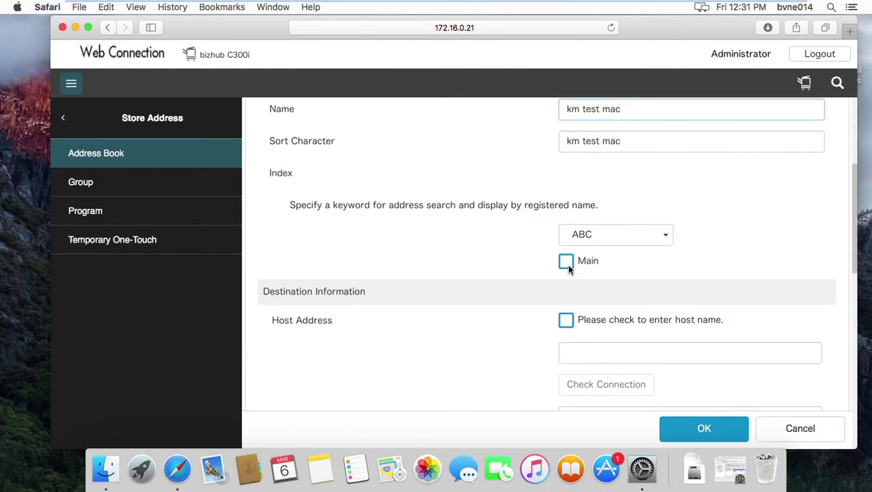
pyautogui.click(567, 267)
pyautogui.click(593, 354)
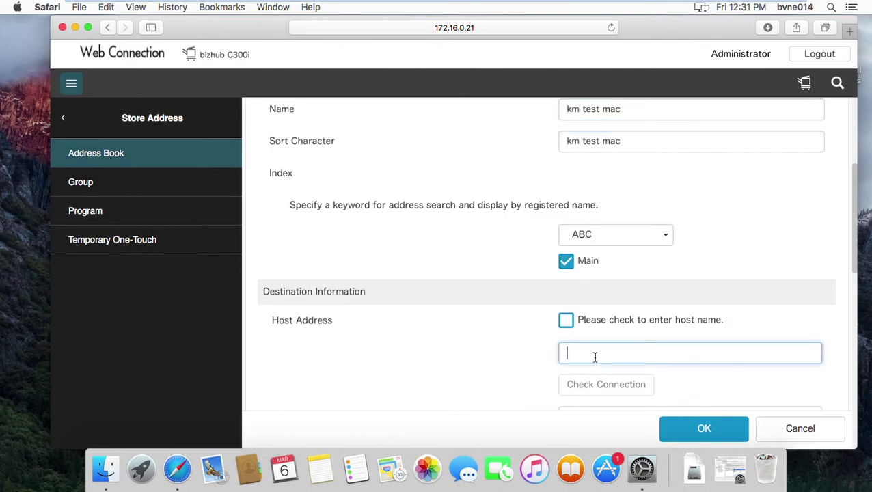
pyautogui.write('172.16.0.')
# Read the Mac's IP 172.16.0.31 in the Network pane and complete the host address
pyautogui.click(642, 469)
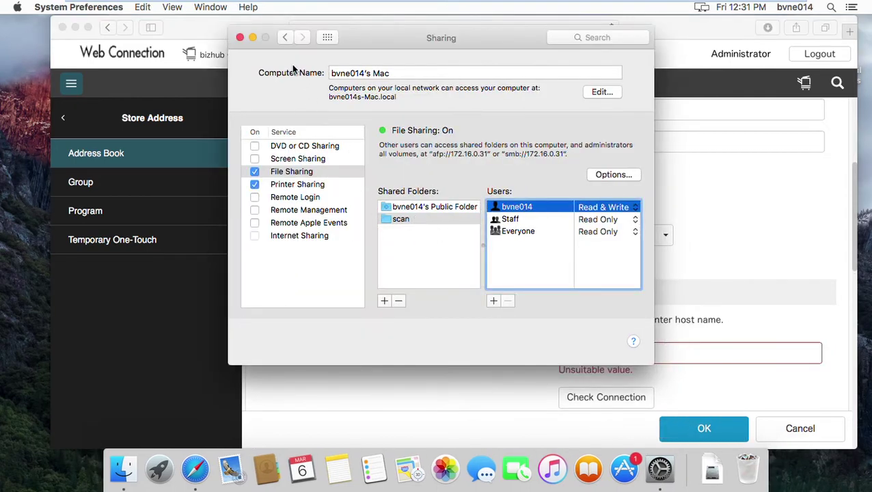
pyautogui.click(286, 38)
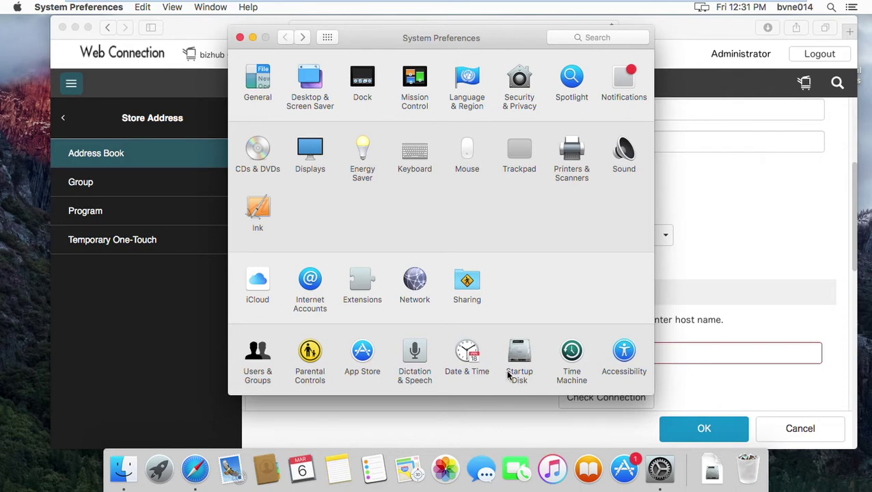
pyautogui.click(416, 282)
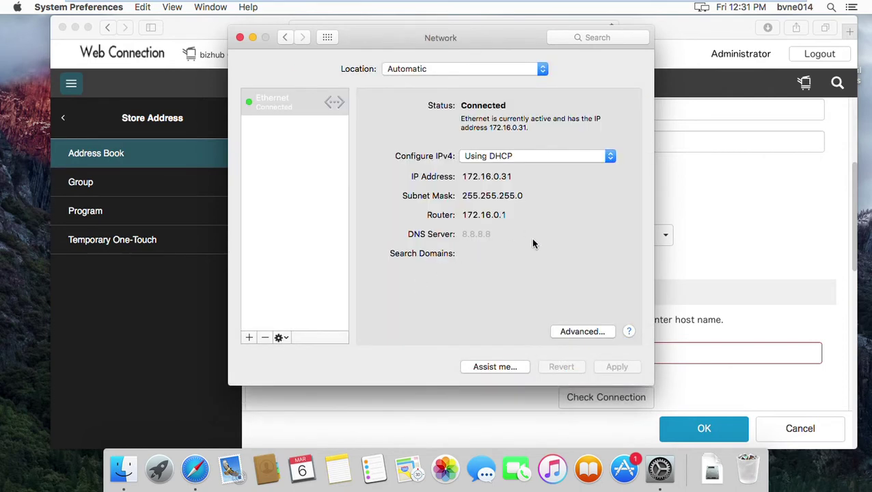
pyautogui.click(254, 39)
pyautogui.click(623, 358)
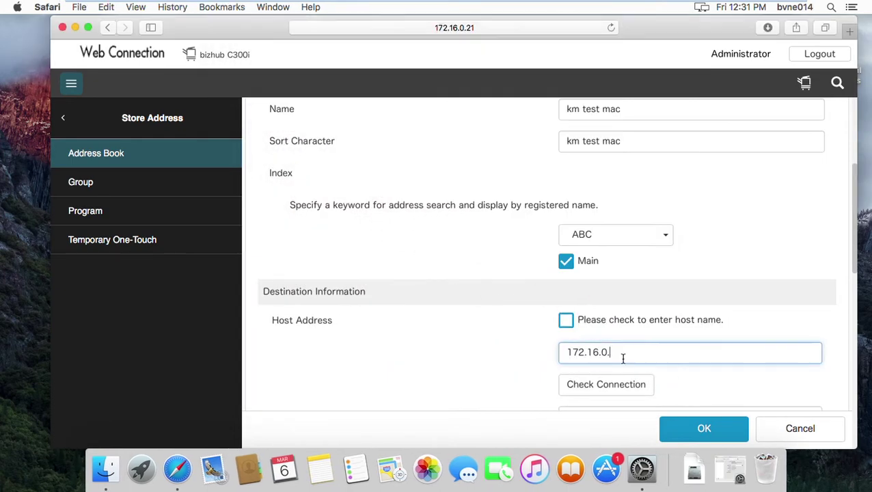
pyautogui.scroll(-3, 622, 358)
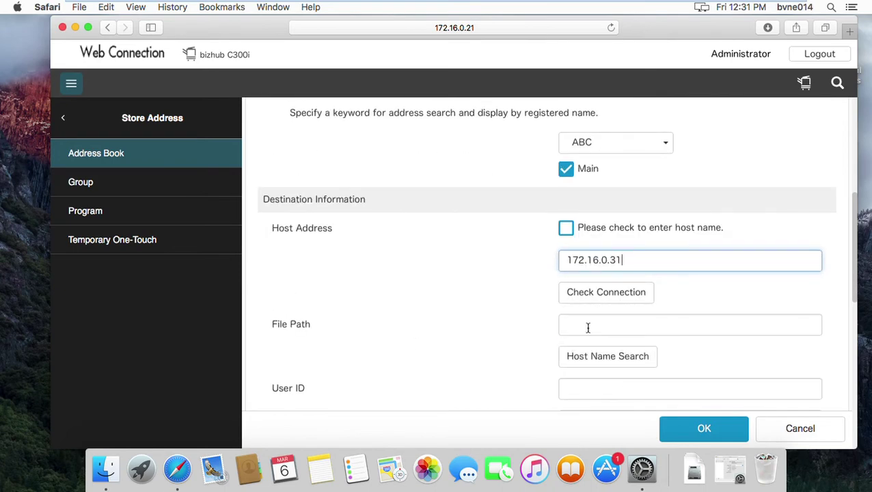
# Set the destination's File Path to 'scan'
pyautogui.click(588, 328)
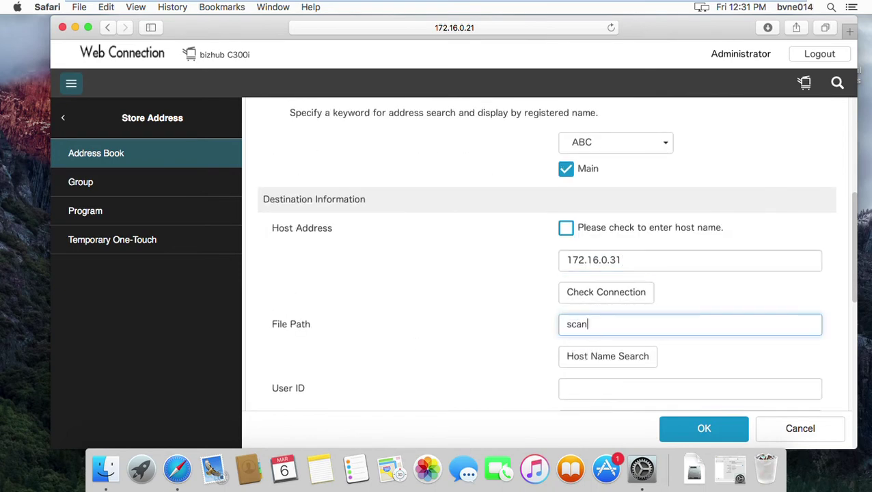
pyautogui.write('scan')
pyautogui.scroll(-1, 588, 330)
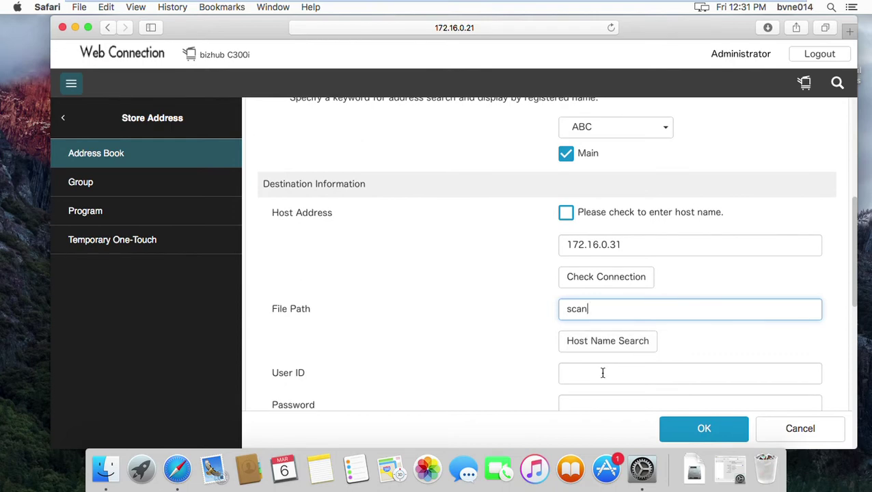
# Enter the Mac account's user ID and password and save the entry as No. 4
pyautogui.click(603, 374)
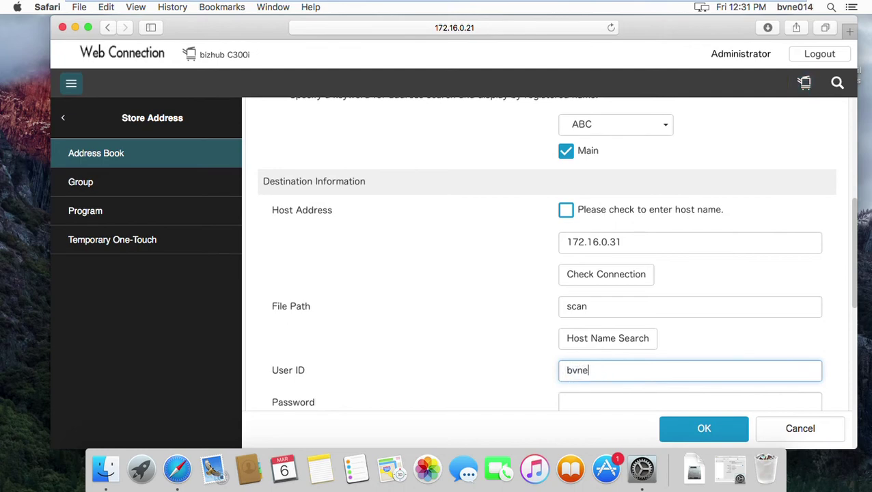
pyautogui.scroll(-2, 592, 370)
pyautogui.click(597, 364)
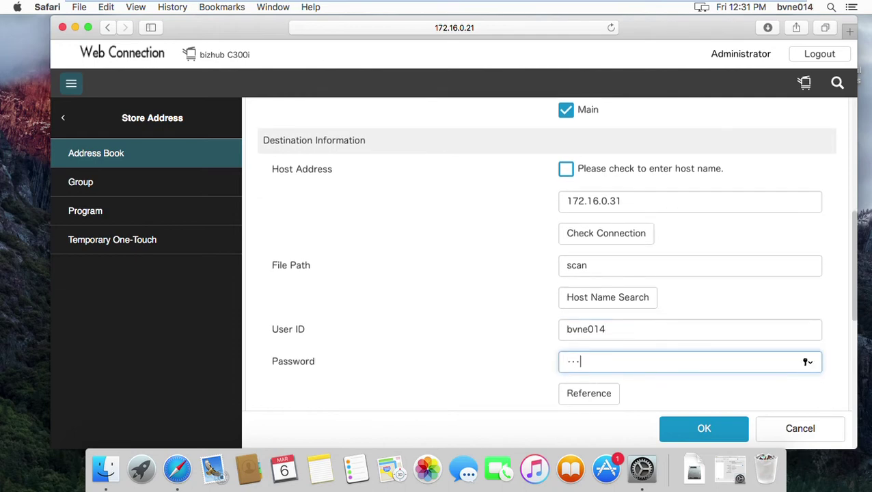
pyautogui.scroll(-1, 545, 251)
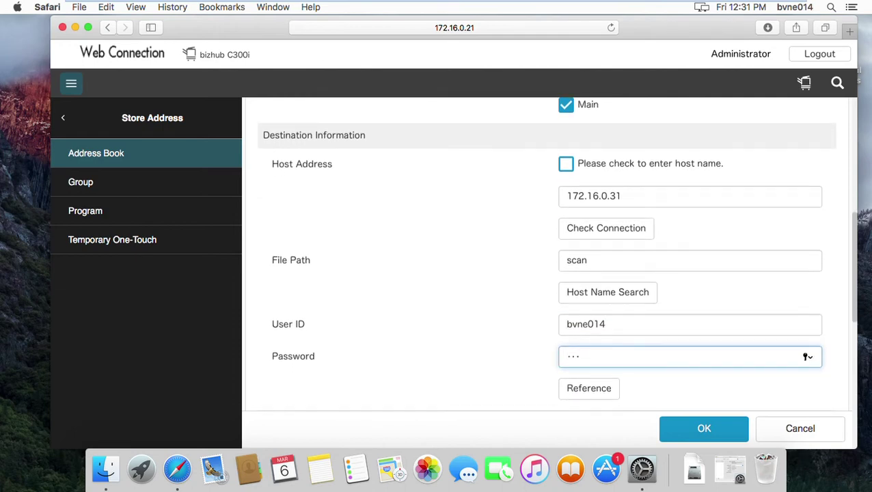
pyautogui.click(710, 440)
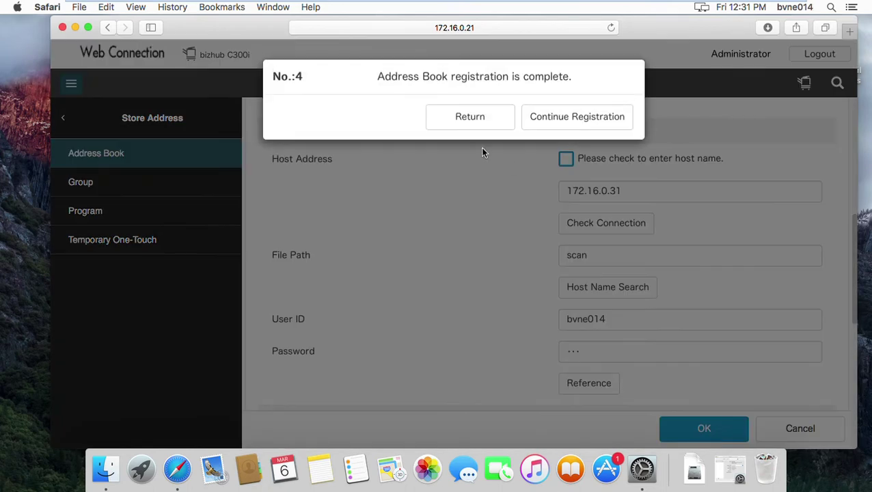
# Switch to the printer's Remote Panel at 172.16.0.21, declining to save the password
pyautogui.click(477, 127)
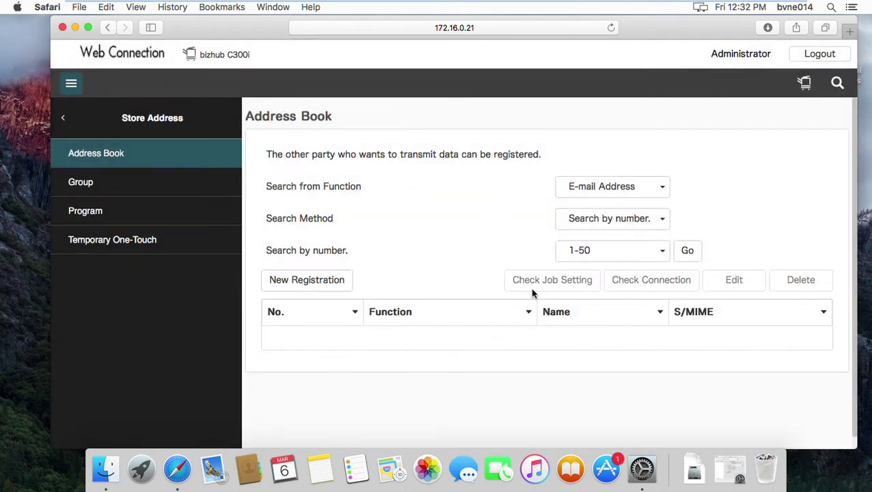
pyautogui.click(524, 33)
pyautogui.click(443, 27)
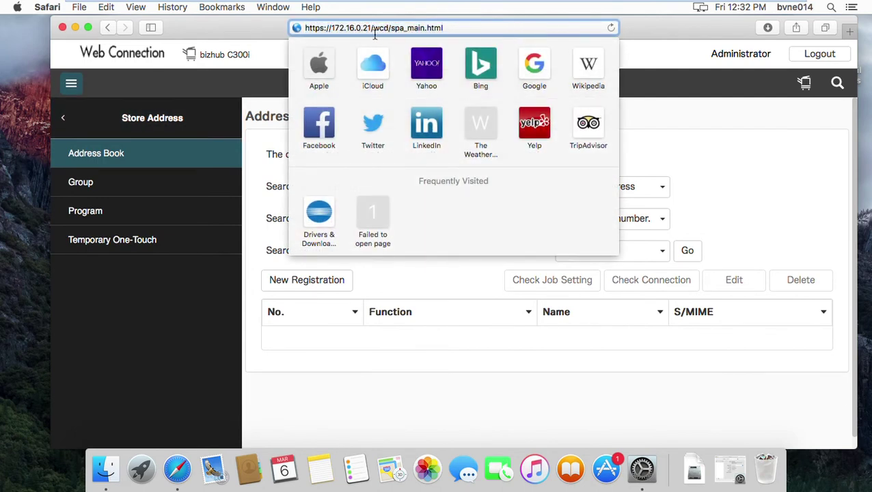
pyautogui.moveTo(373, 29); pyautogui.dragTo(496, 52)
pyautogui.press('BackSpace')
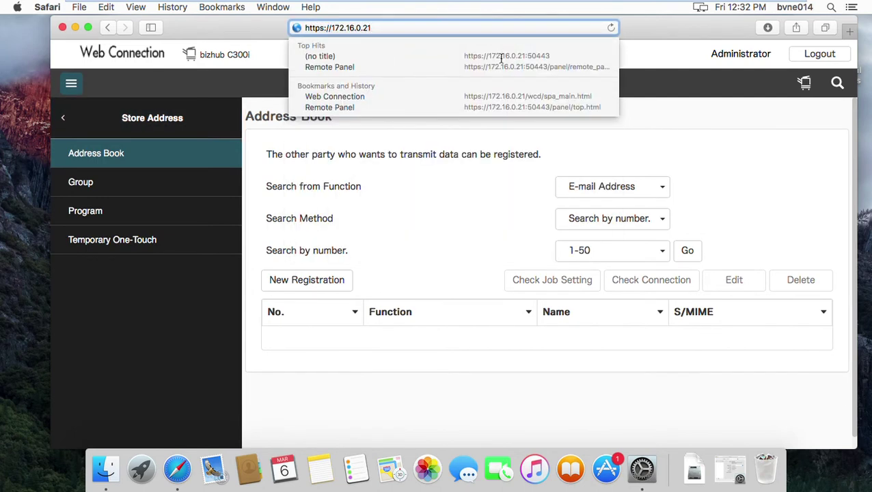
pyautogui.click(517, 107)
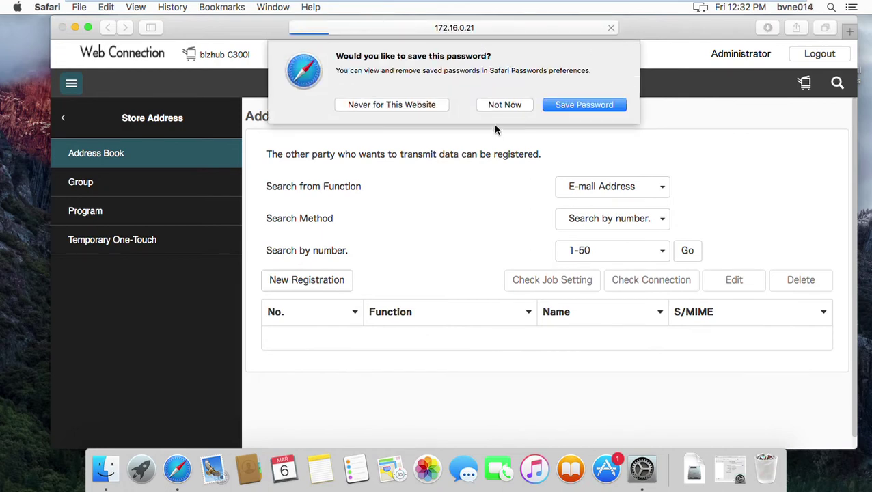
pyautogui.click(505, 105)
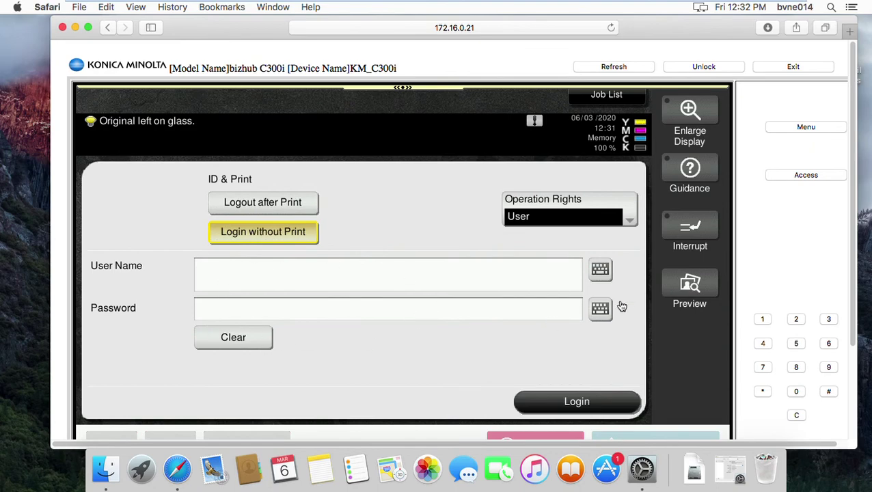
# Enter the user name on the Remote Panel's on-screen keyboard
pyautogui.click(601, 270)
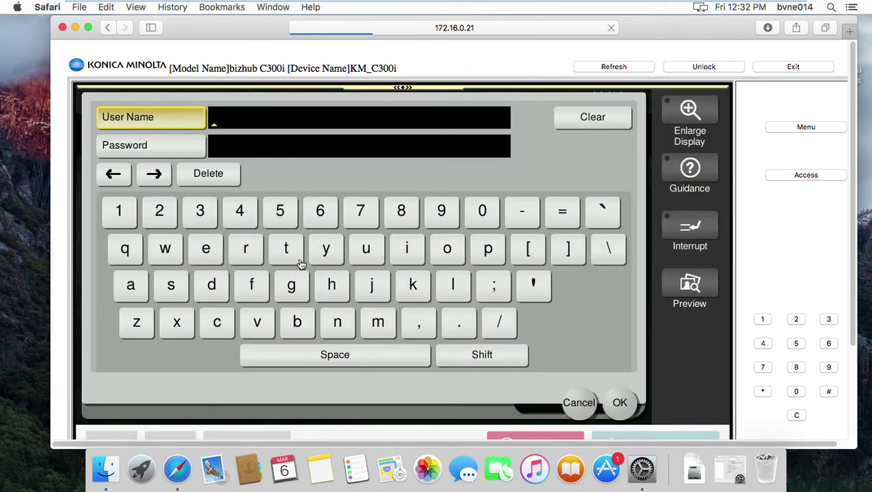
pyautogui.click(302, 257)
pyautogui.click(215, 261)
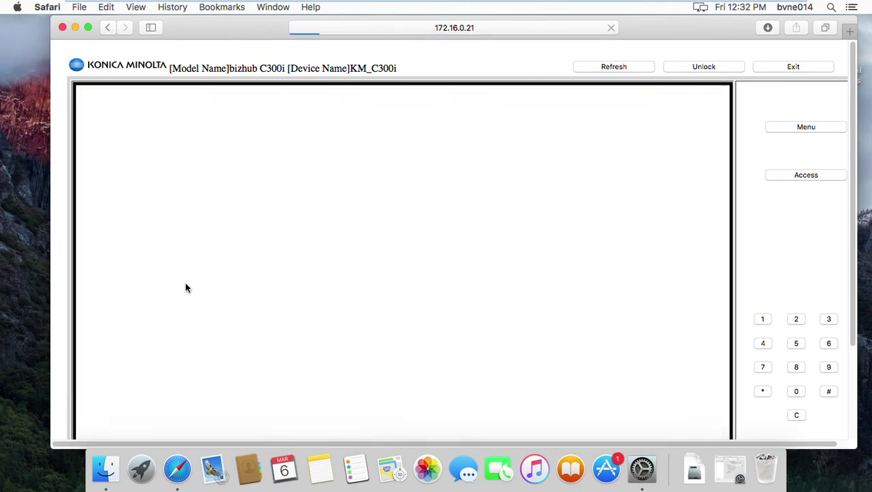
pyautogui.click(185, 294)
pyautogui.click(292, 255)
# Enter the password and log in to the Remote Panel
pyautogui.click(212, 155)
pyautogui.click(127, 220)
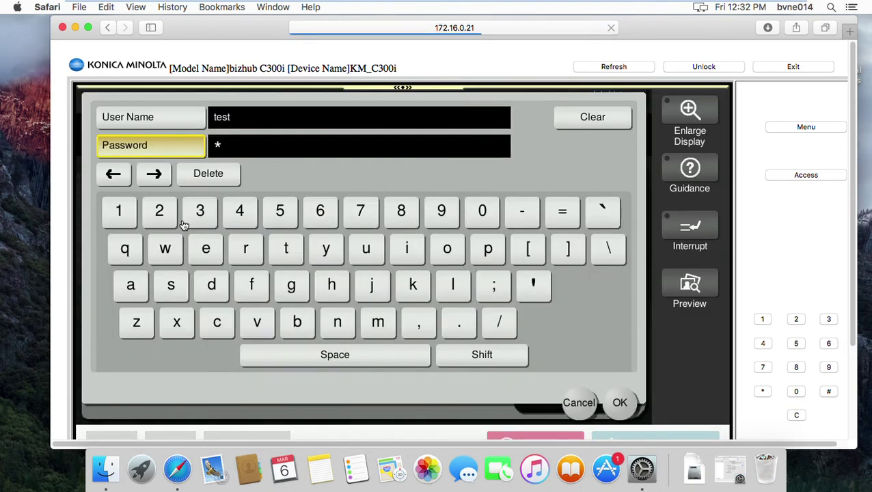
pyautogui.click(207, 219)
pyautogui.click(208, 220)
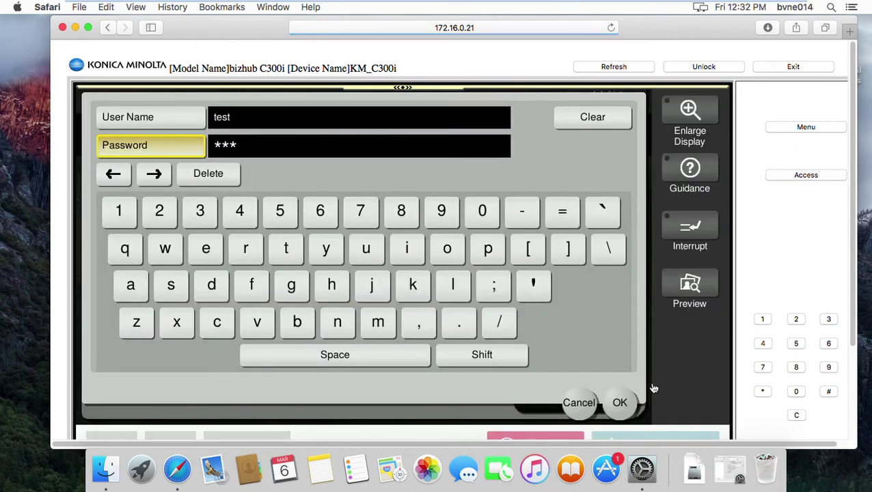
pyautogui.click(630, 409)
pyautogui.click(620, 409)
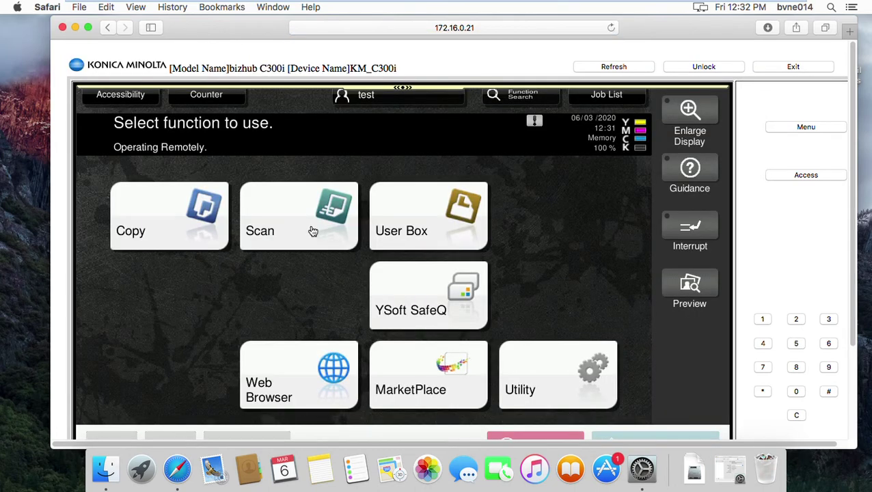
# Reload the panel, open Scan and choose km test mac as the destination
pyautogui.click(302, 226)
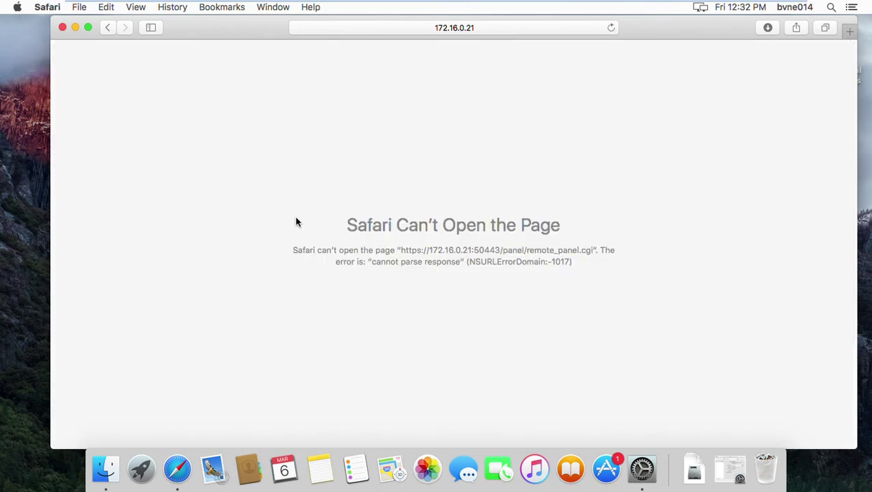
pyautogui.click(613, 29)
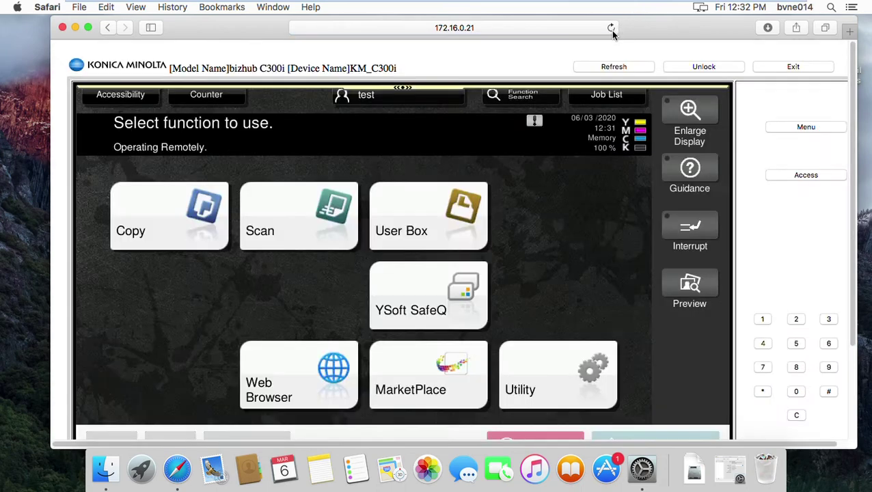
pyautogui.click(277, 220)
pyautogui.click(280, 196)
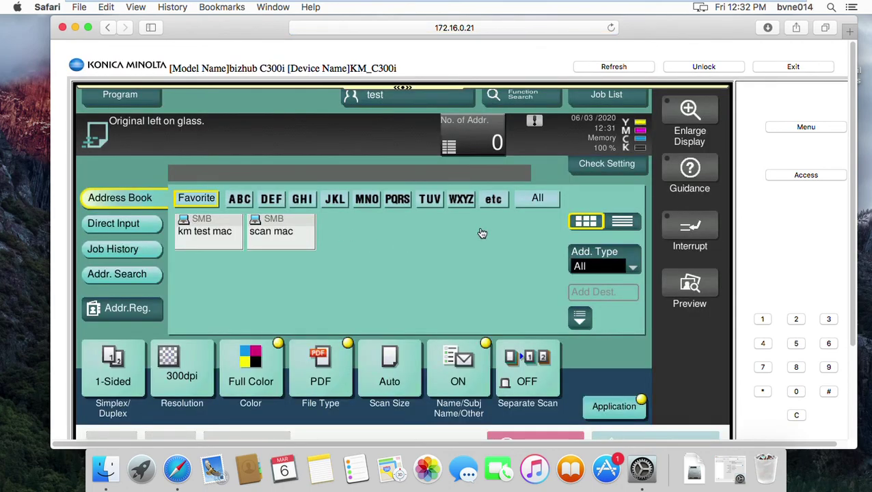
pyautogui.click(204, 248)
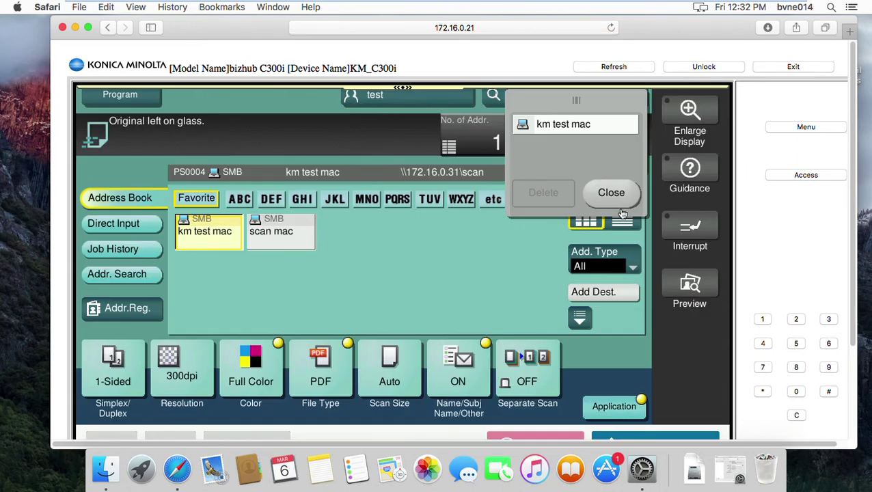
# Set the scan size to metric A4 and start scanning
pyautogui.click(403, 377)
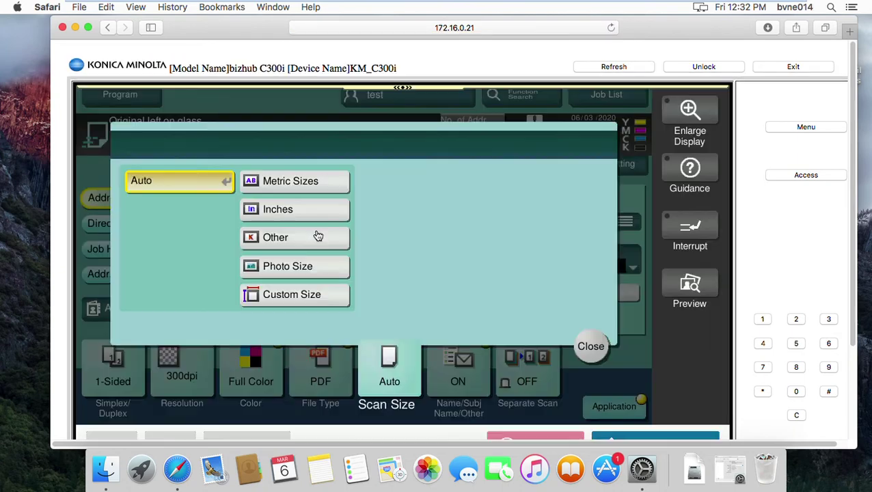
pyautogui.click(301, 192)
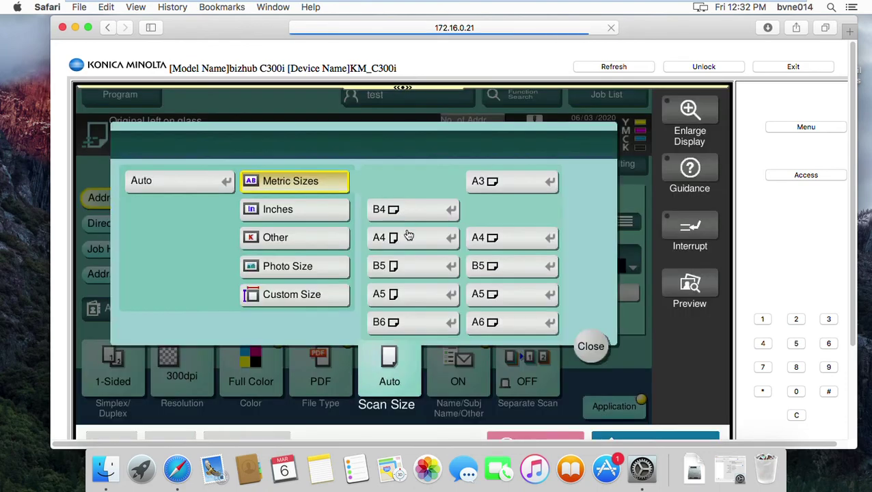
pyautogui.click(409, 236)
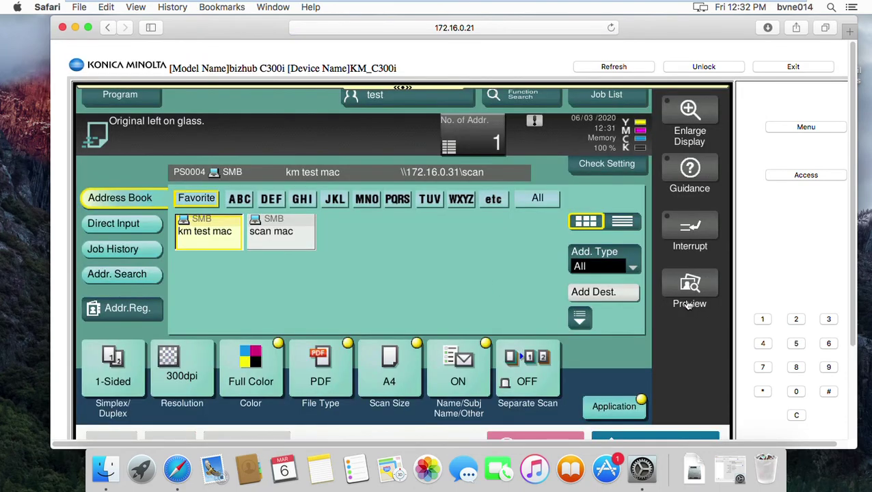
pyautogui.scroll(-1, 506, 342)
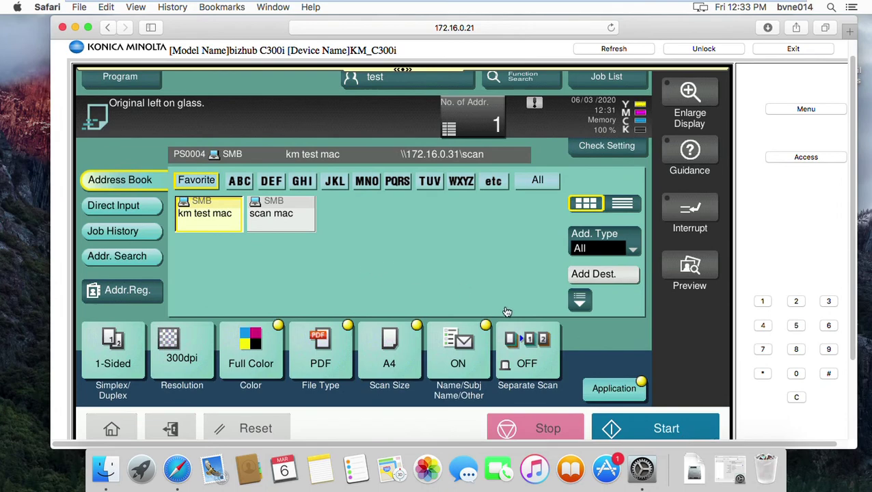
pyautogui.click(642, 430)
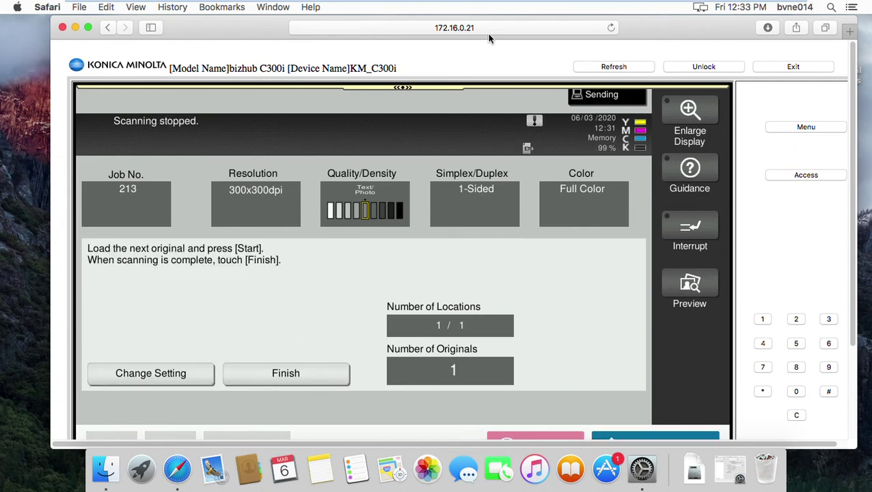
# Check the Desktop's scan folder in Finder, still empty, then return to the Remote Panel
pyautogui.click(76, 28)
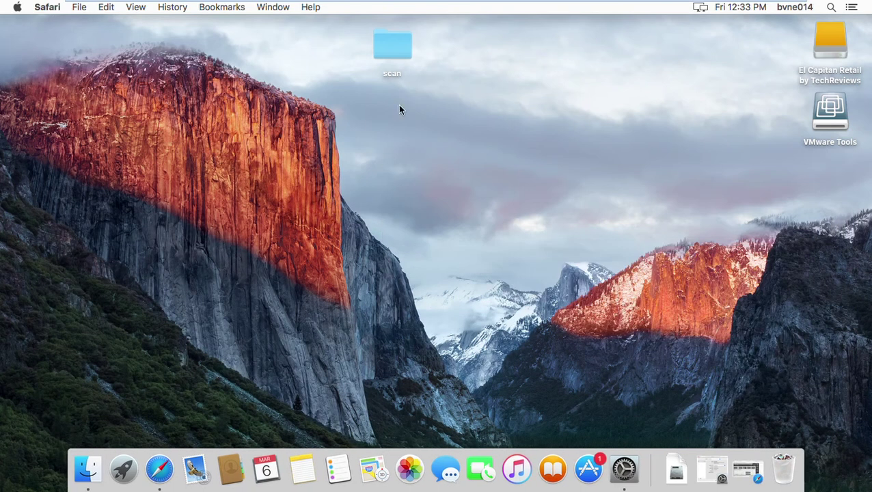
pyautogui.click(400, 50)
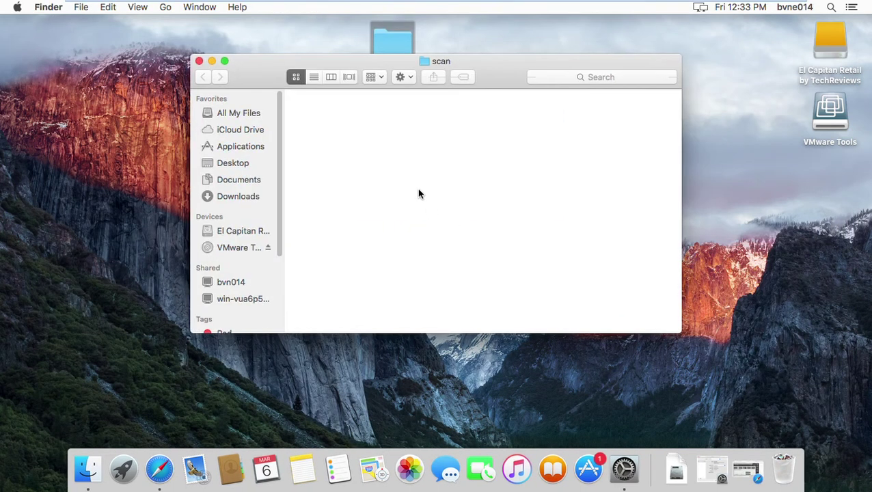
pyautogui.rightClick(395, 172)
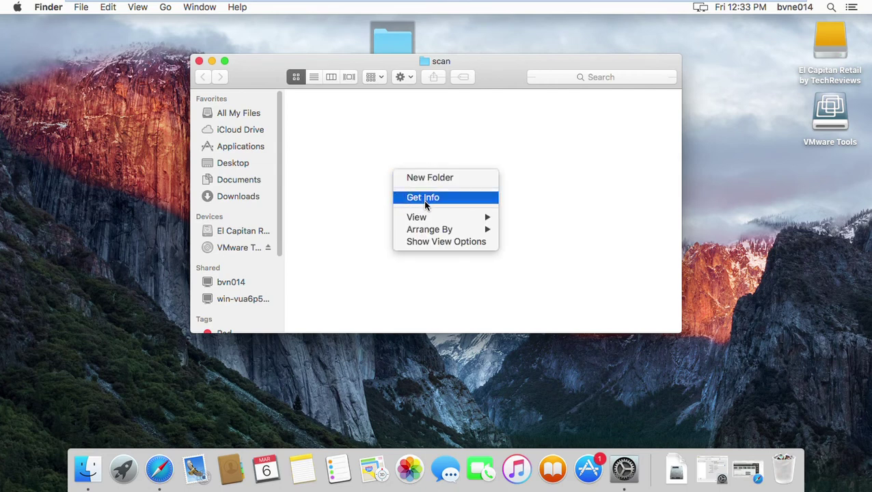
pyautogui.click(355, 216)
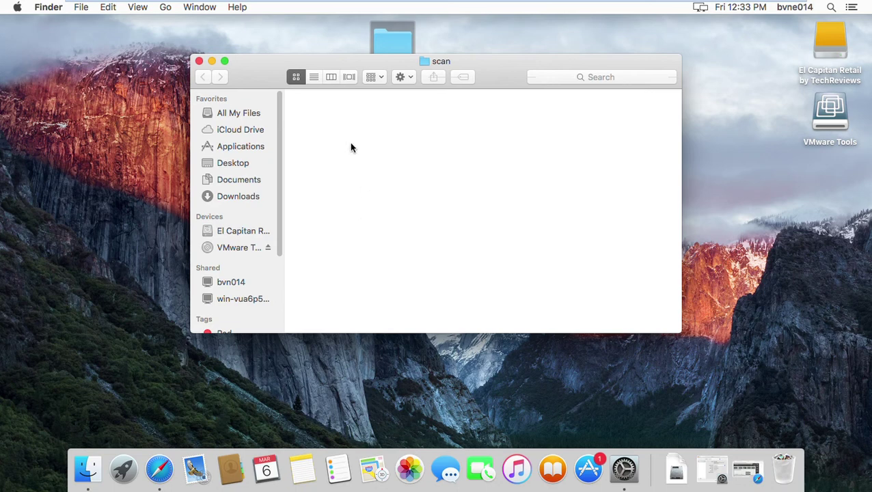
pyautogui.click(237, 168)
pyautogui.doubleClick(335, 130)
pyautogui.click(159, 468)
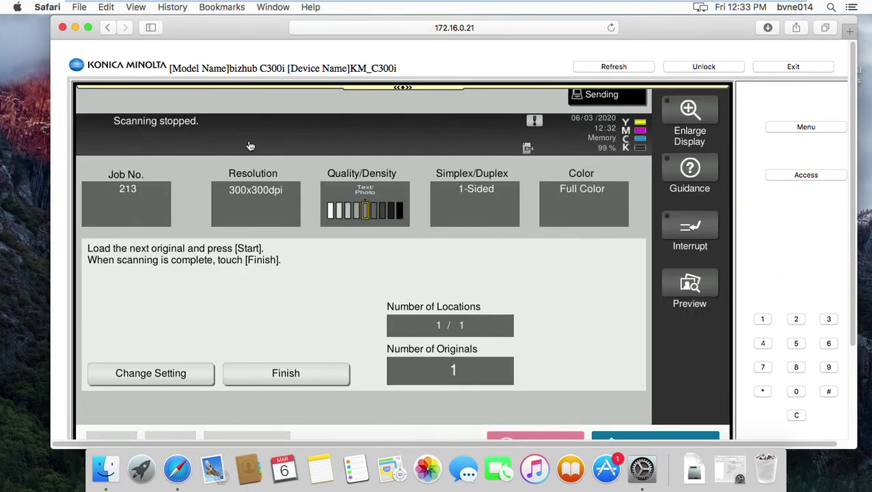
# Finish and transmit the scan, then confirm SKM_C300i20030612310.pdf arrived in the scan folder
pyautogui.click(285, 383)
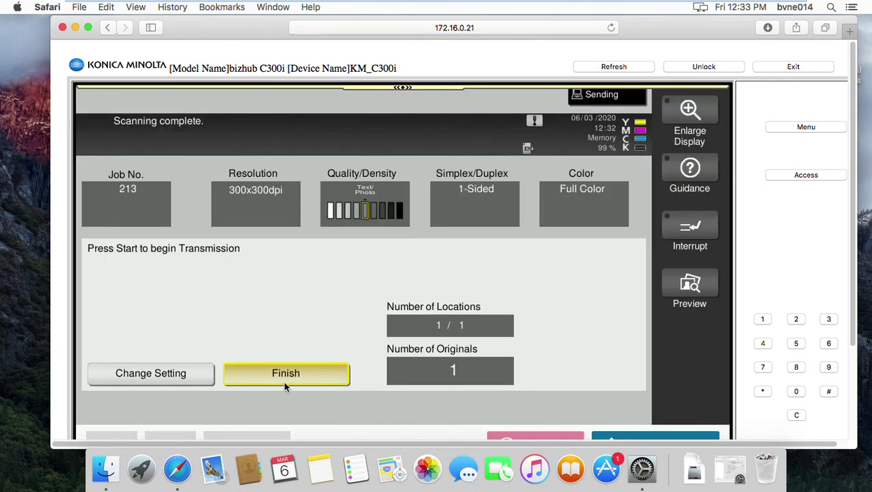
pyautogui.scroll(-3, 655, 384)
pyautogui.click(662, 335)
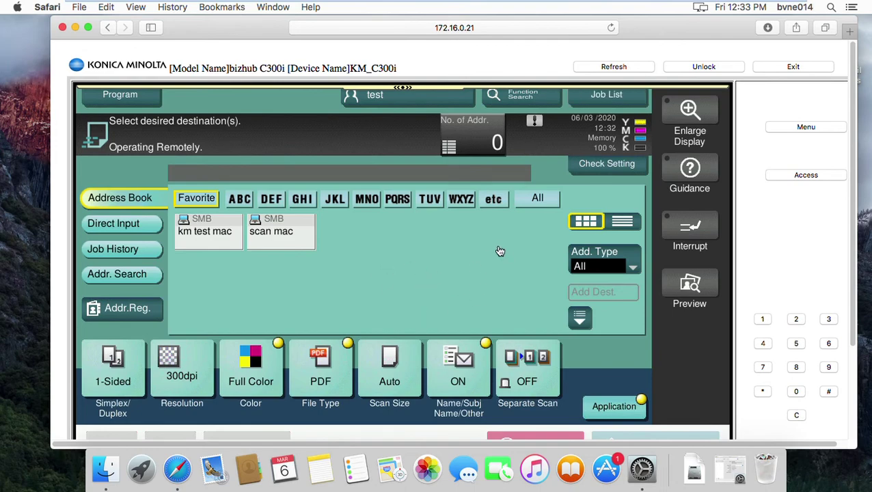
pyautogui.click(76, 28)
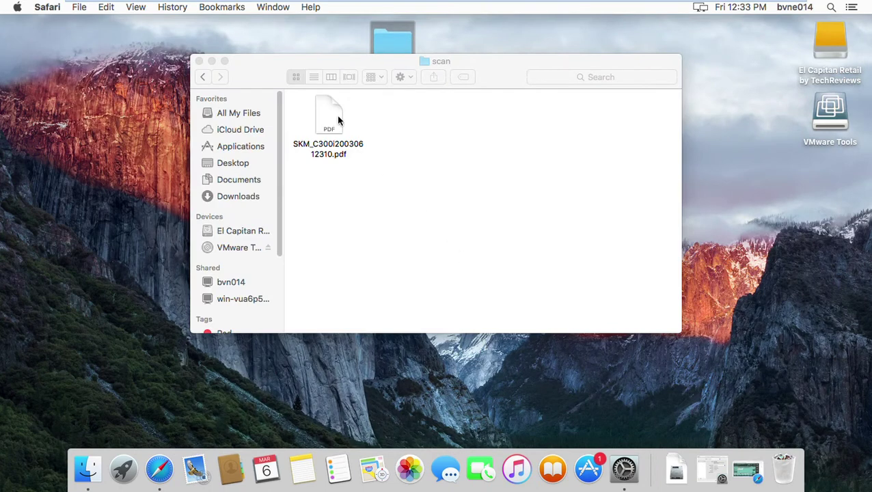
pyautogui.click(337, 121)
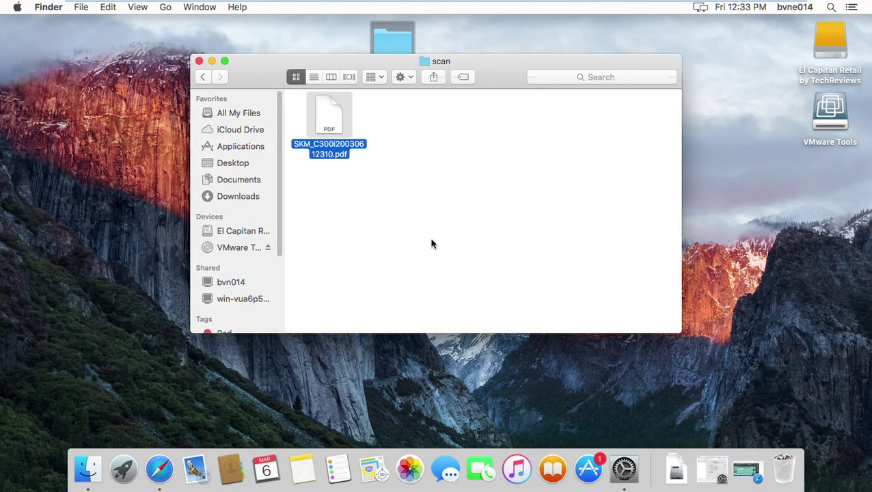
pyautogui.click(158, 469)
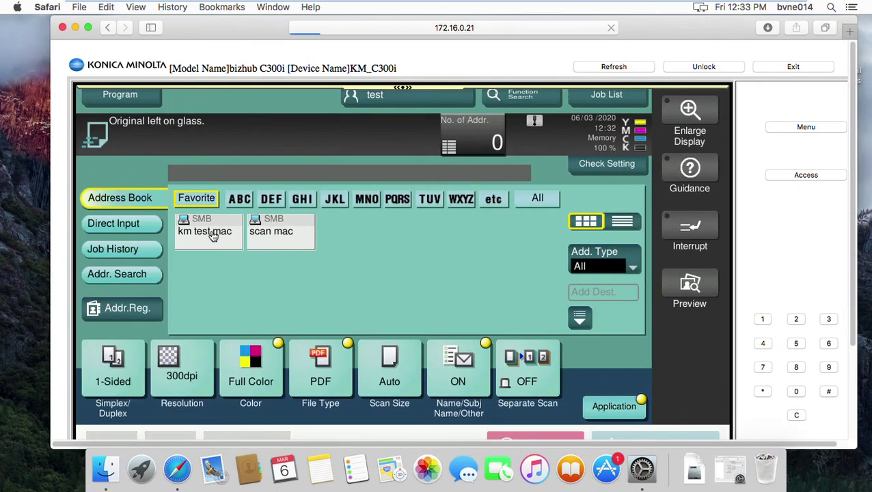
# Start a second scan to km test mac at A4 size
pyautogui.click(208, 232)
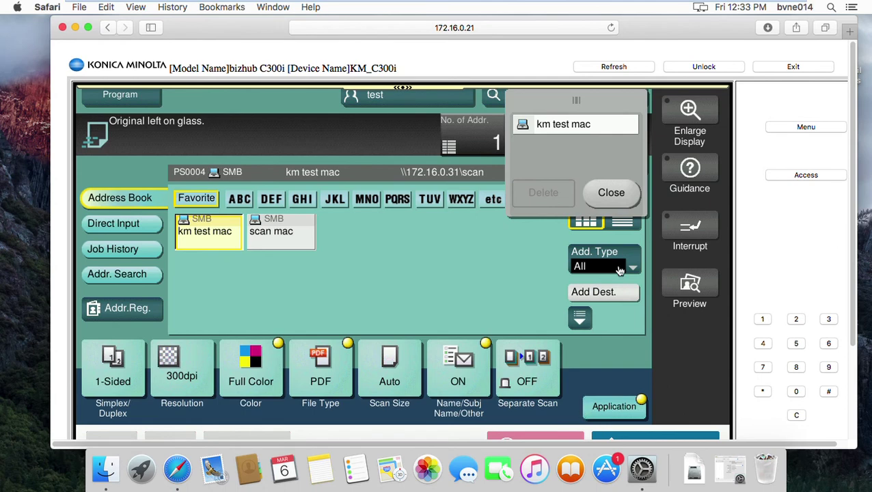
pyautogui.click(393, 369)
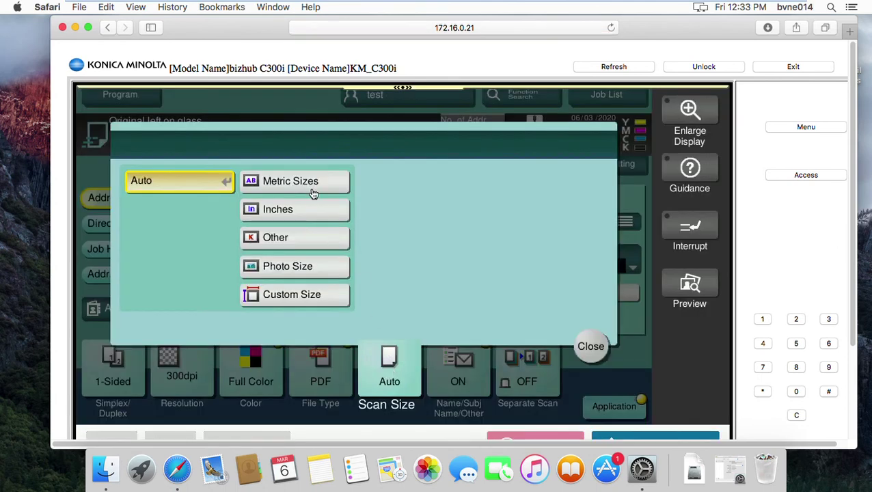
pyautogui.click(307, 187)
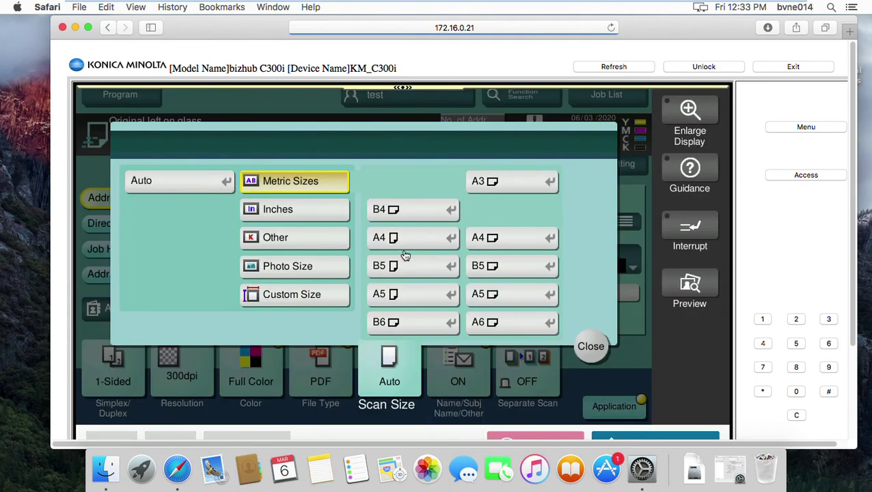
pyautogui.click(442, 245)
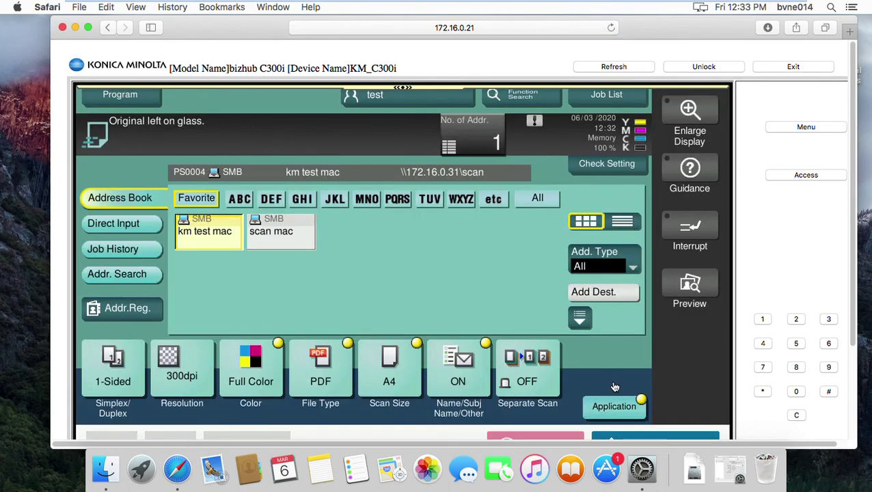
pyautogui.scroll(-1, 615, 387)
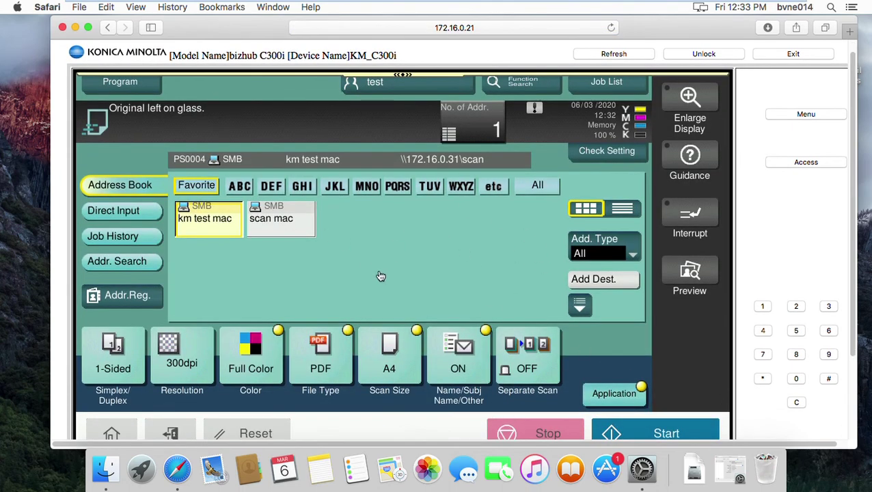
pyautogui.click(662, 437)
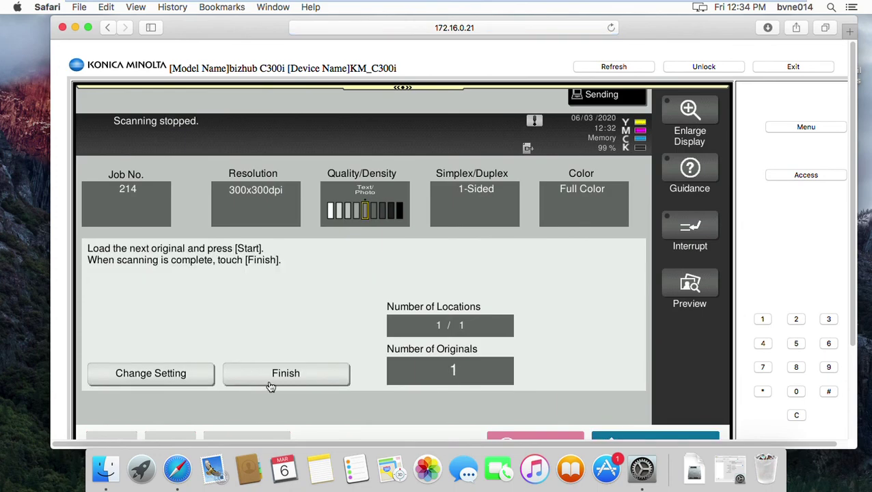
# Finish and transmit it, then confirm SKM_C300i20030612320.pdf is in the scan folder
pyautogui.click(272, 383)
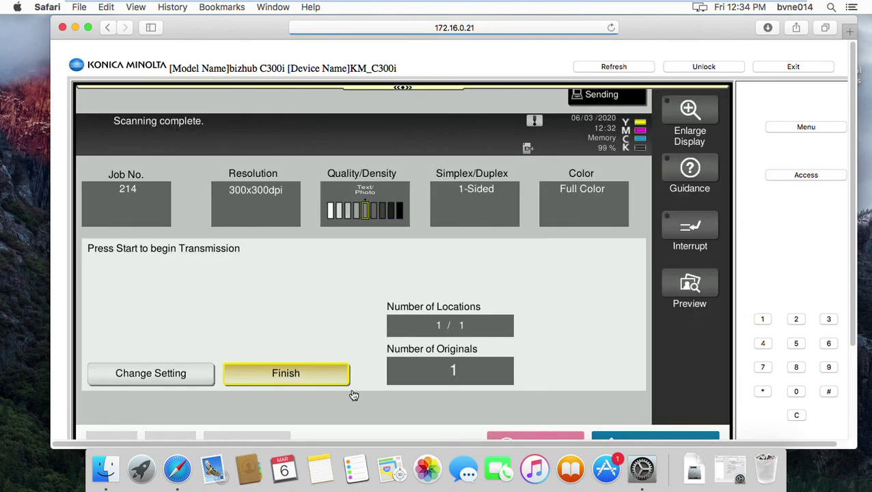
pyautogui.scroll(-2, 503, 395)
pyautogui.click(666, 425)
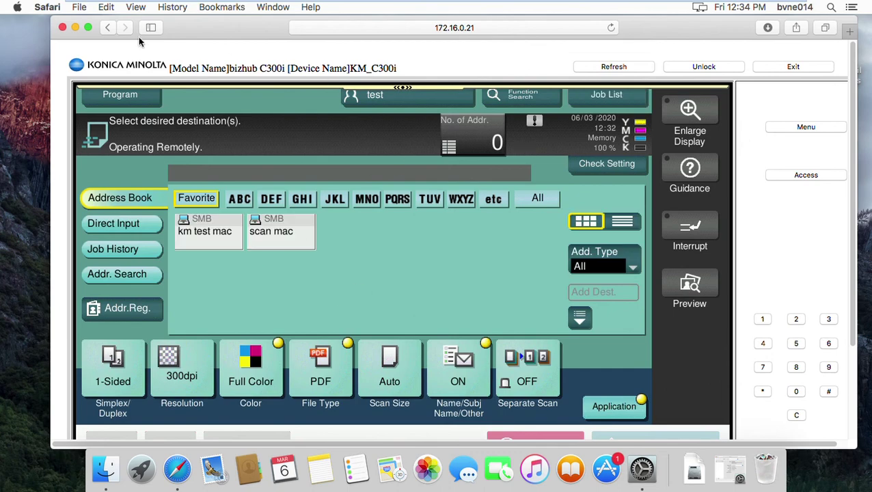
pyautogui.click(76, 28)
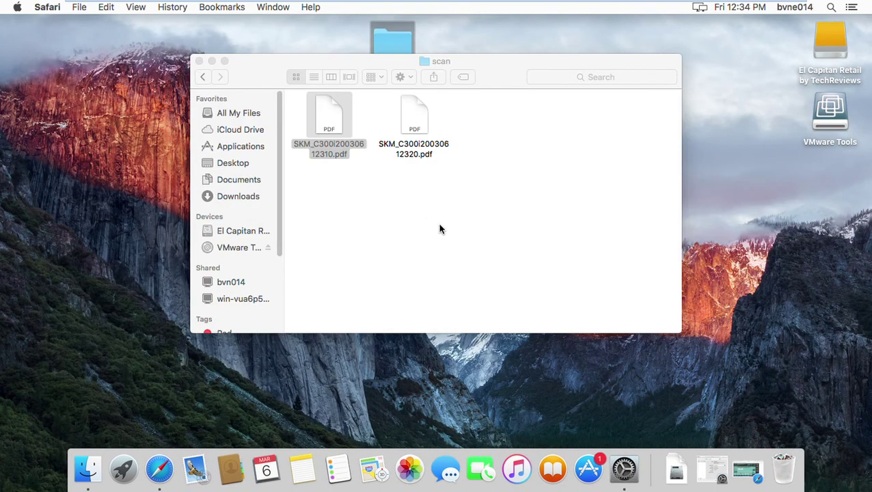
pyautogui.click(422, 131)
pyautogui.click(422, 226)
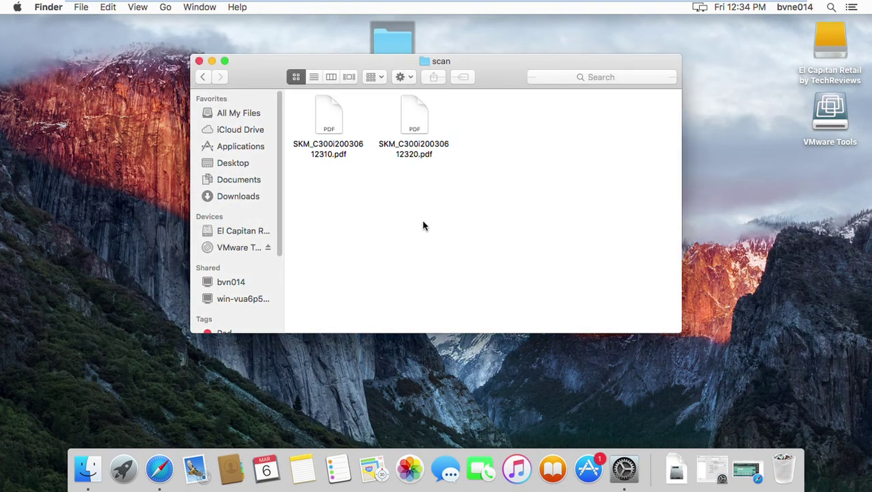